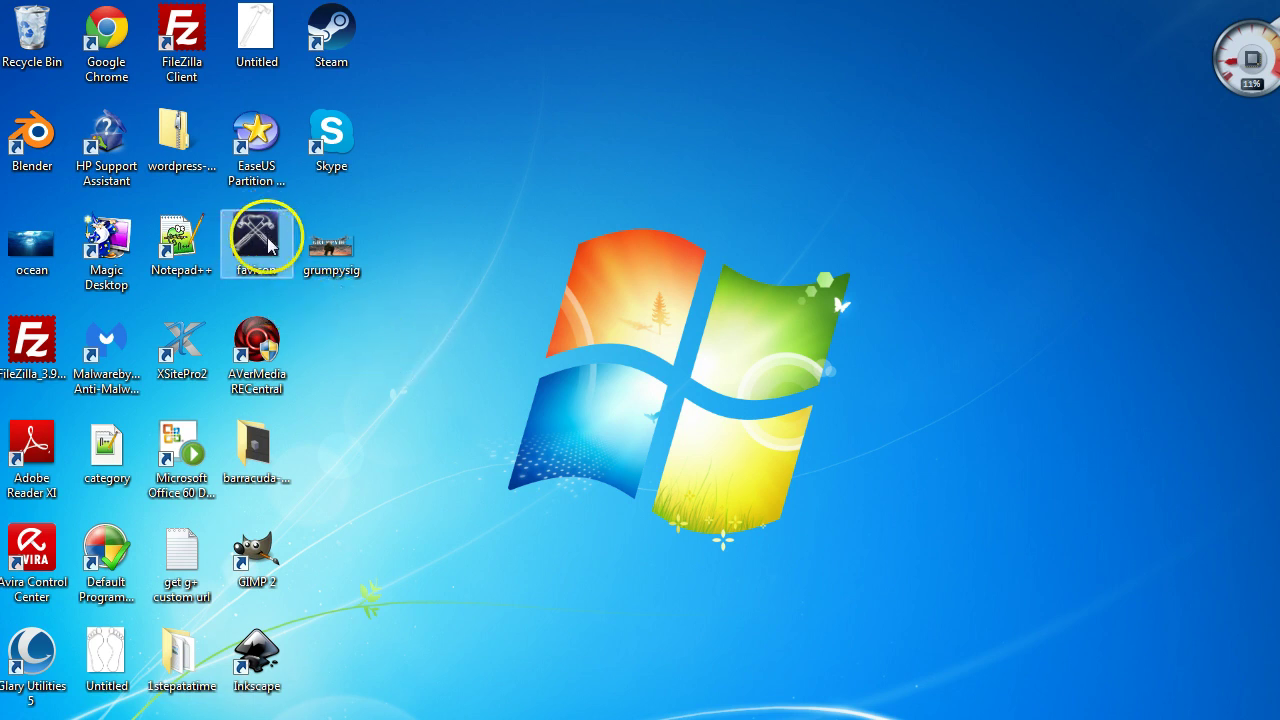
# Step: Preview the crossed-hammers favicon image from the desktop in Windows Photo Viewer, then minimize the viewer
pyautogui.click(266, 248)
pyautogui.doubleClick(264, 240)
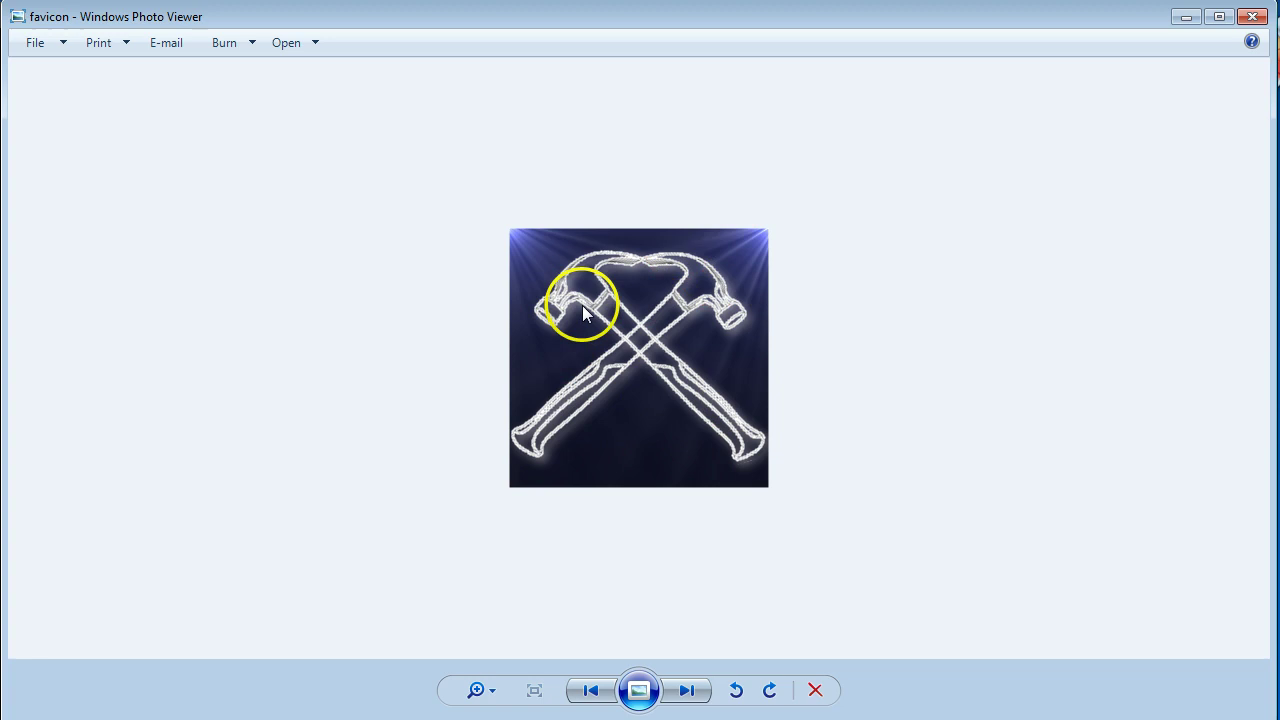
pyautogui.click(1187, 22)
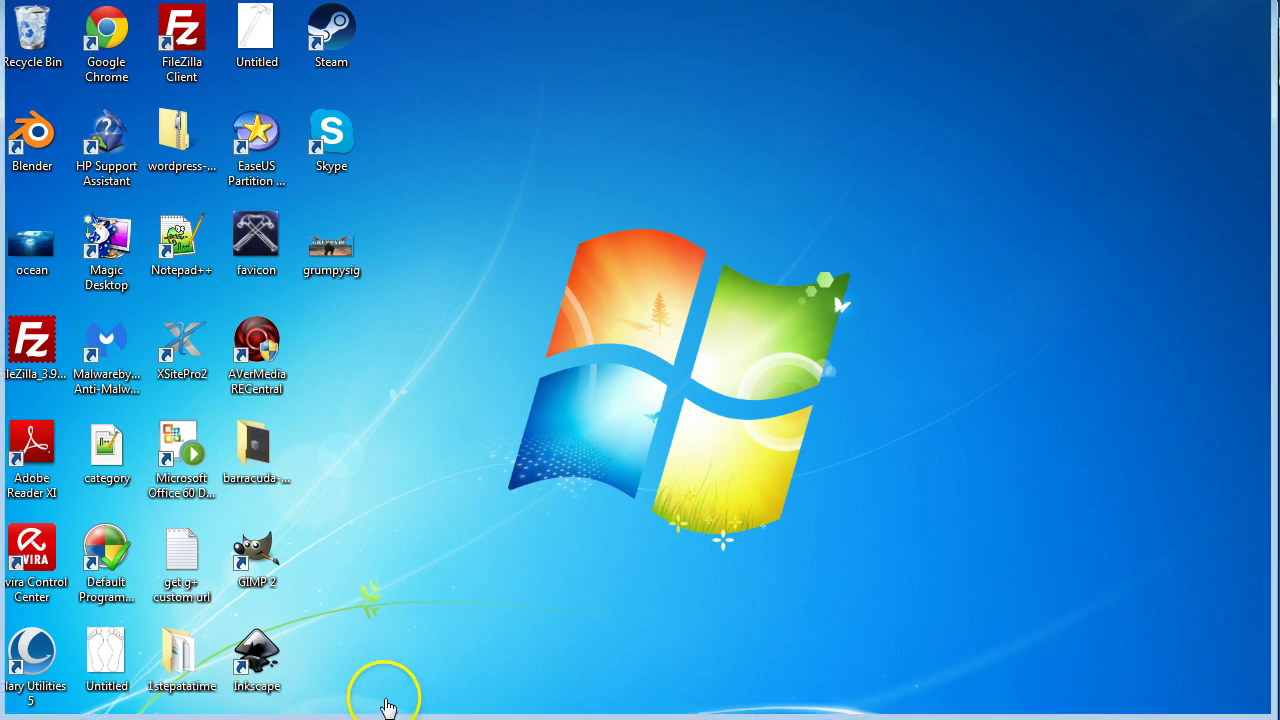
# Step: Review the Favicon by RealFaviconGenerator plugin page in Firefox, then return to the DiyDave Dashboard tab
pyautogui.click(386, 700)
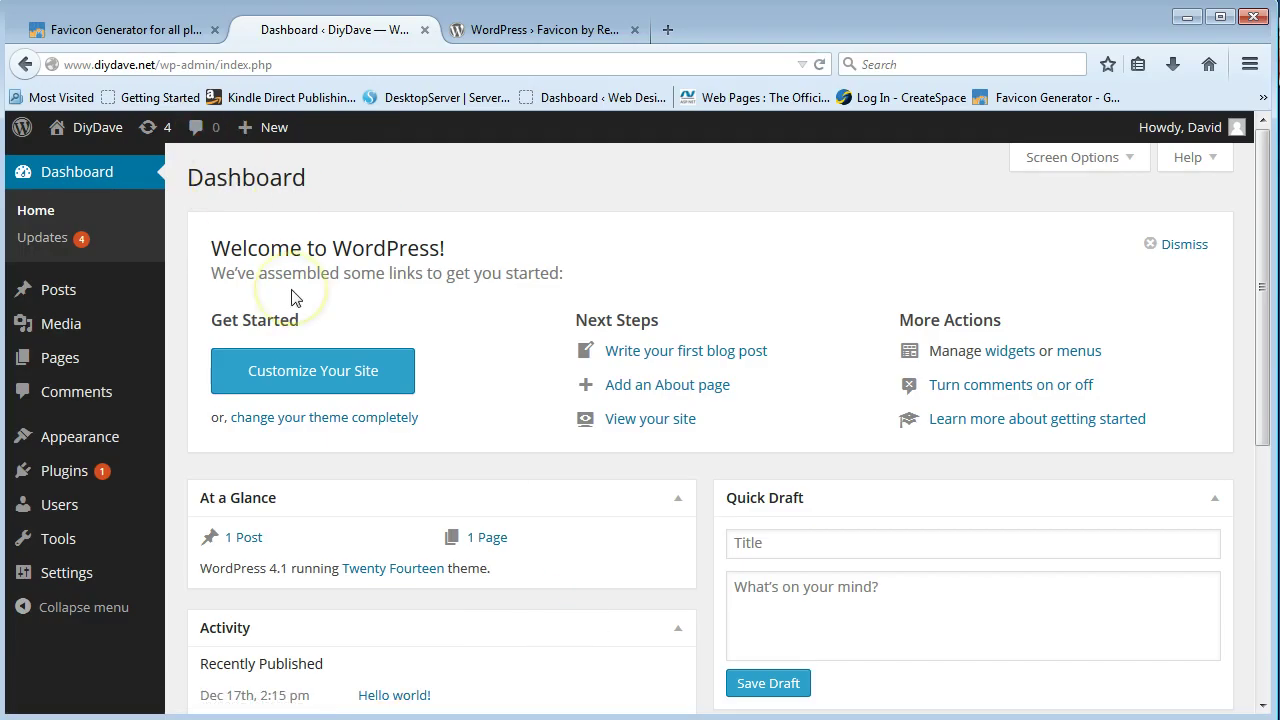
pyautogui.click(505, 30)
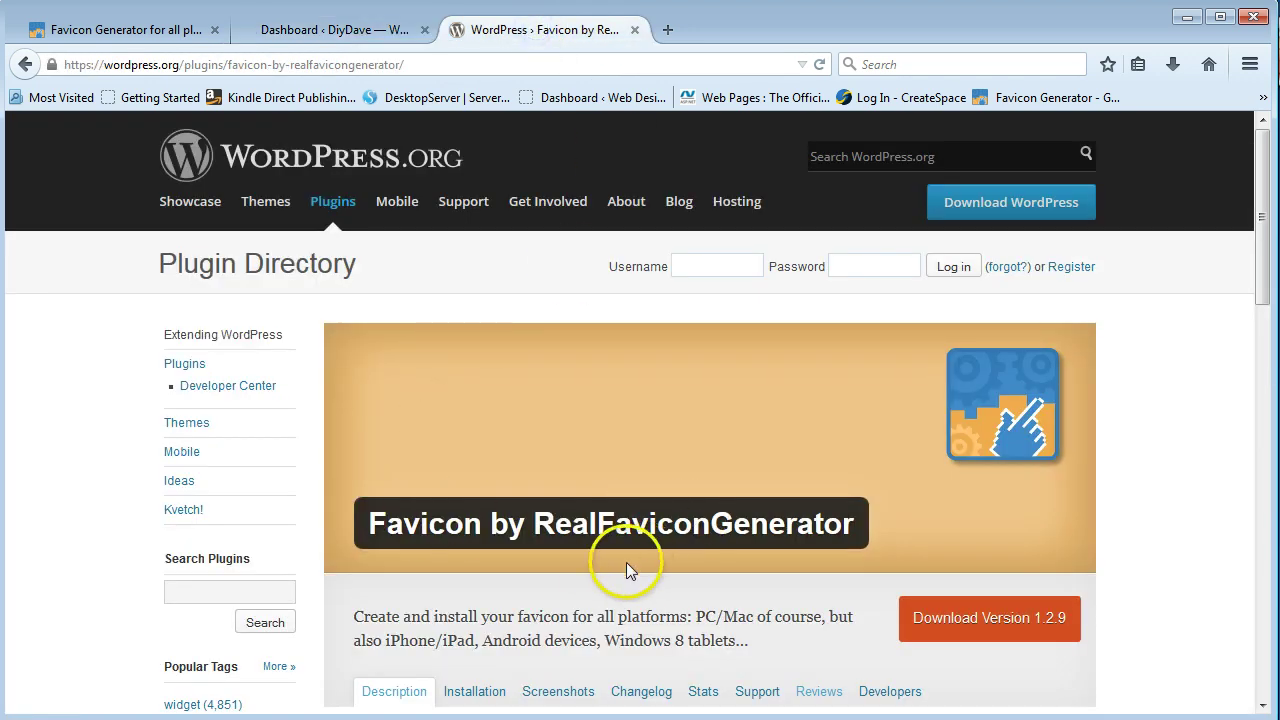
pyautogui.scroll(-1, 605, 580)
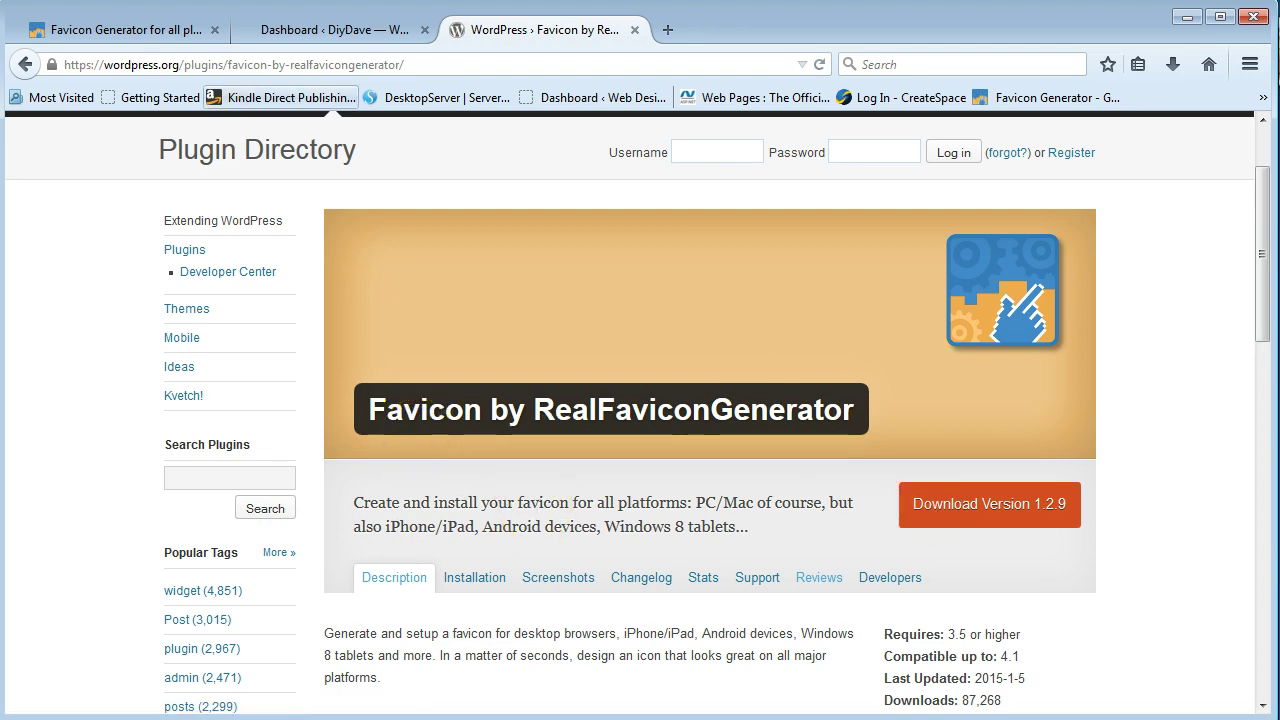
pyautogui.click(298, 30)
pyautogui.moveTo(60, 472)
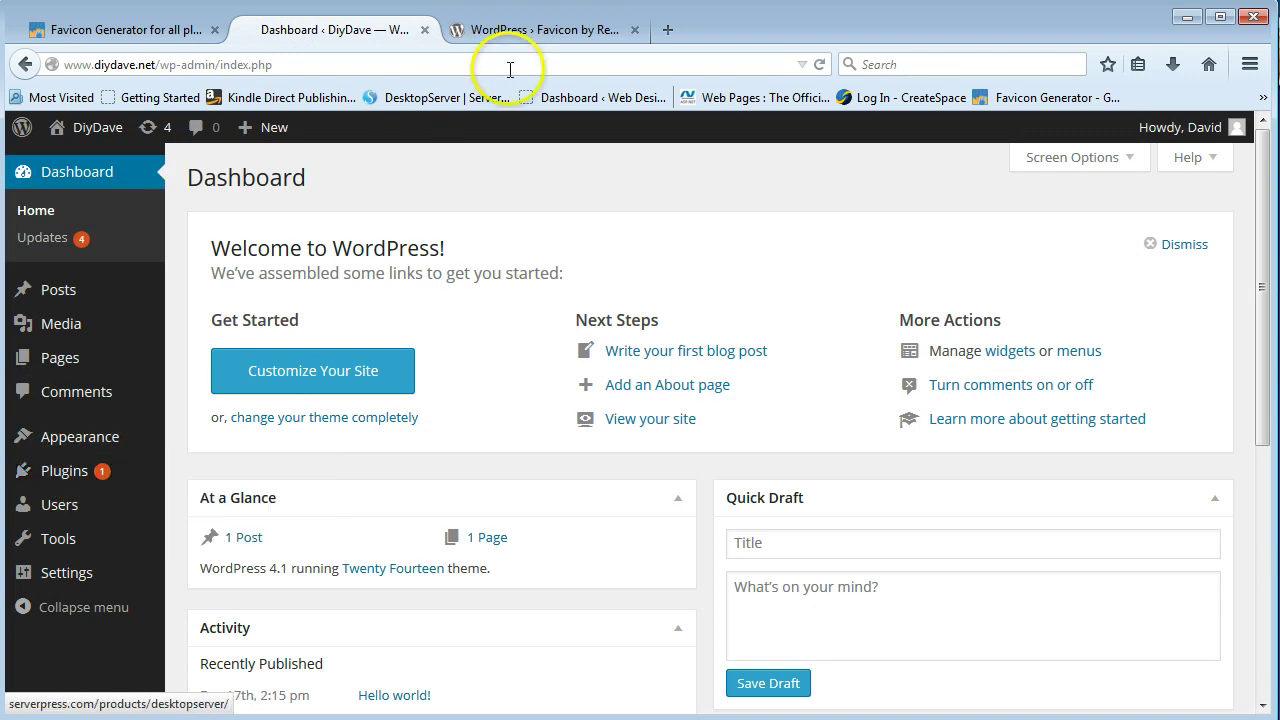
pyautogui.click(525, 28)
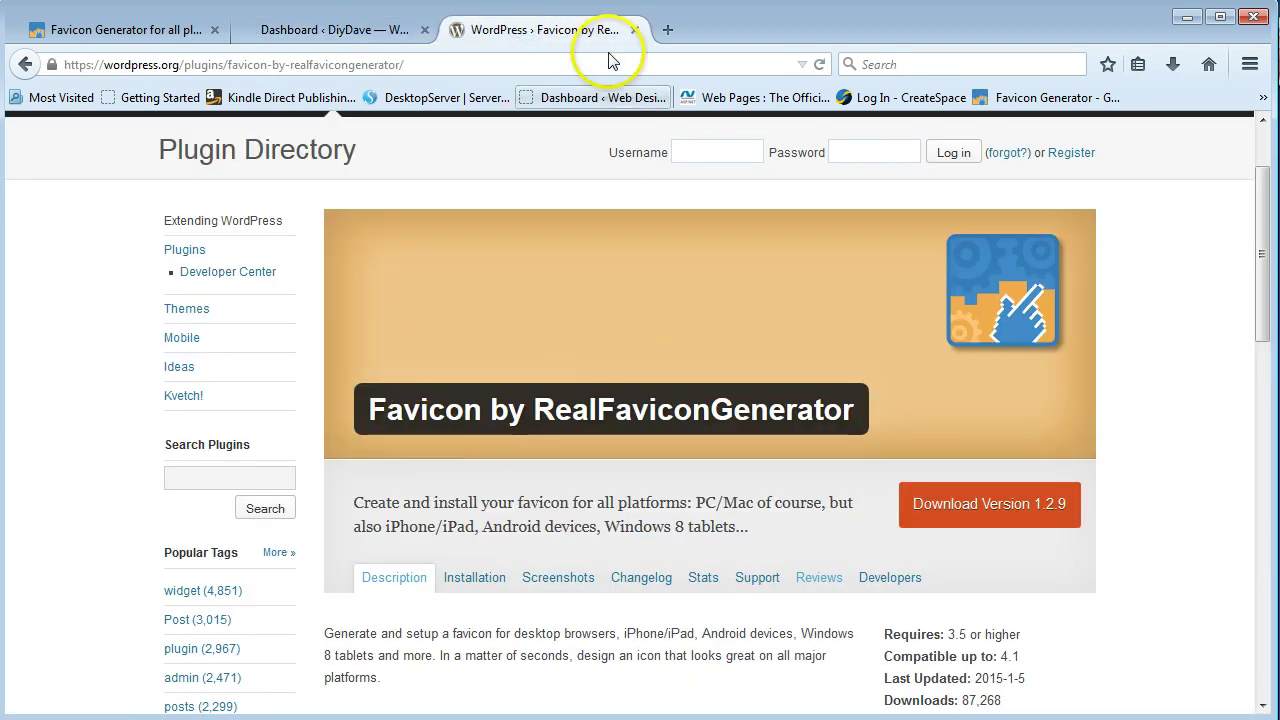
pyautogui.click(343, 32)
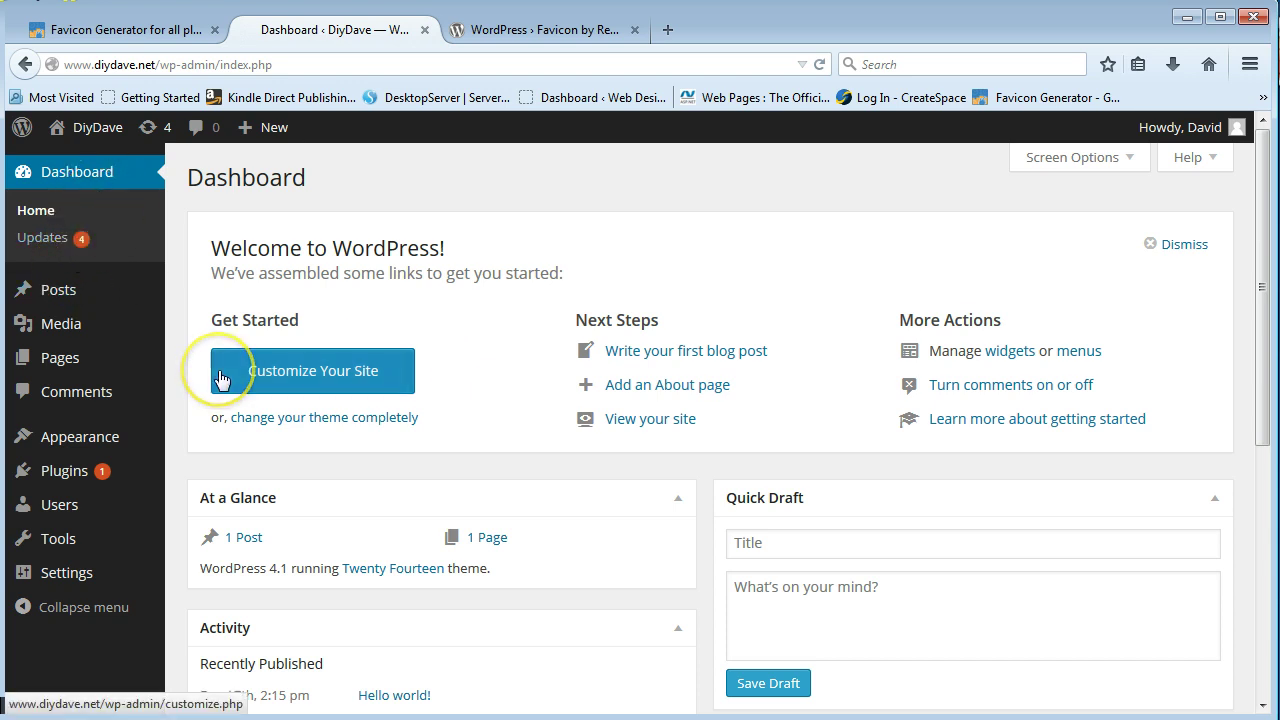
# Step: Upload the Desktop 'favicon' image as RealFaviconGenerator's favicon picture
pyautogui.click(150, 32)
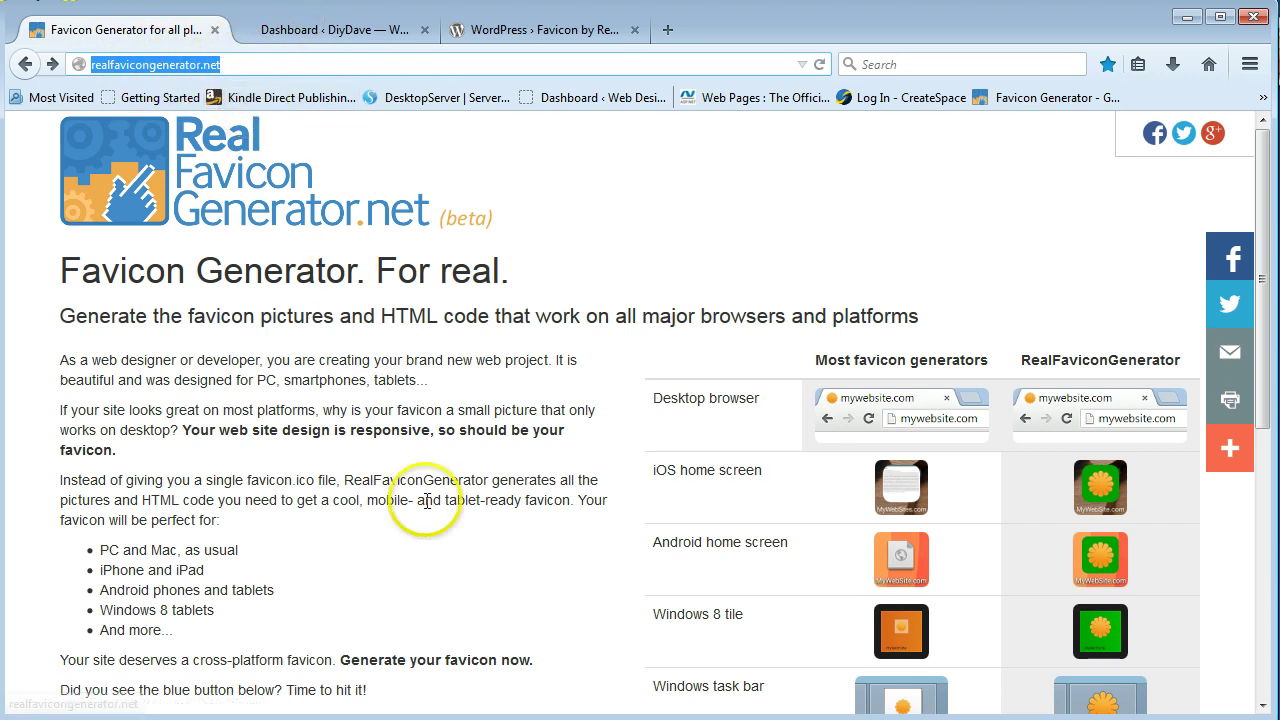
pyautogui.scroll(-5, 300, 270)
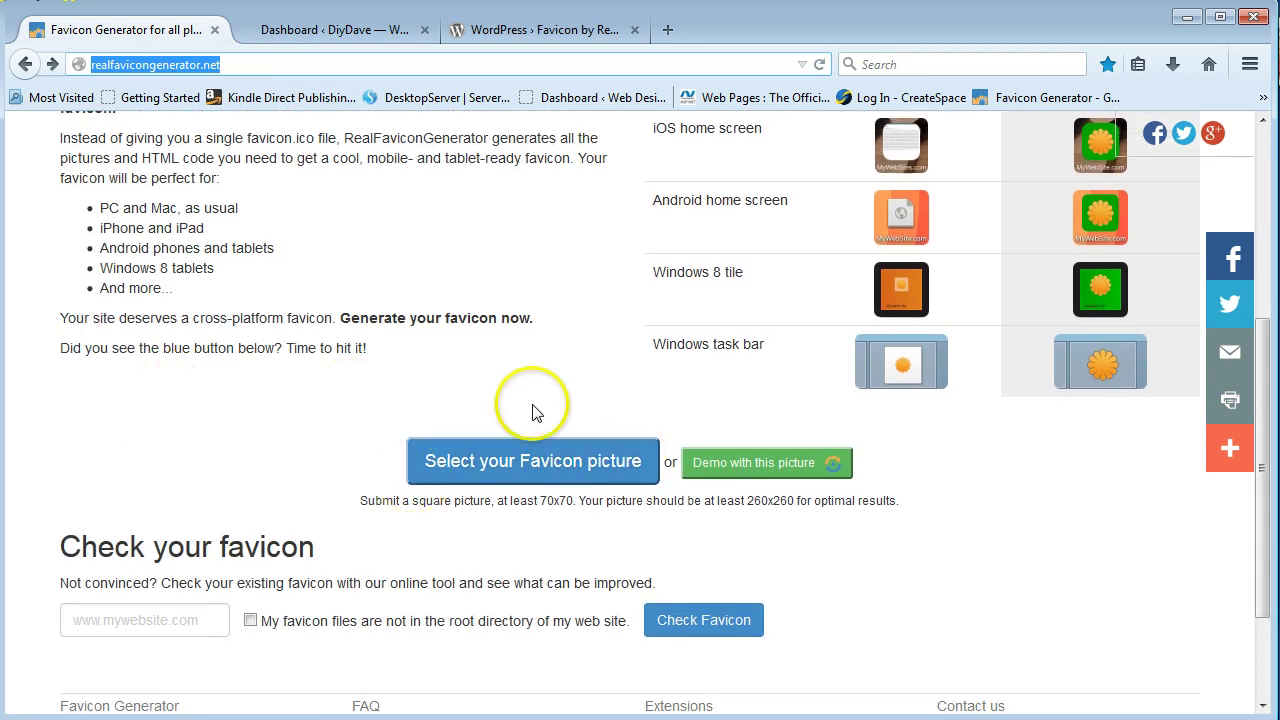
pyautogui.click(533, 467)
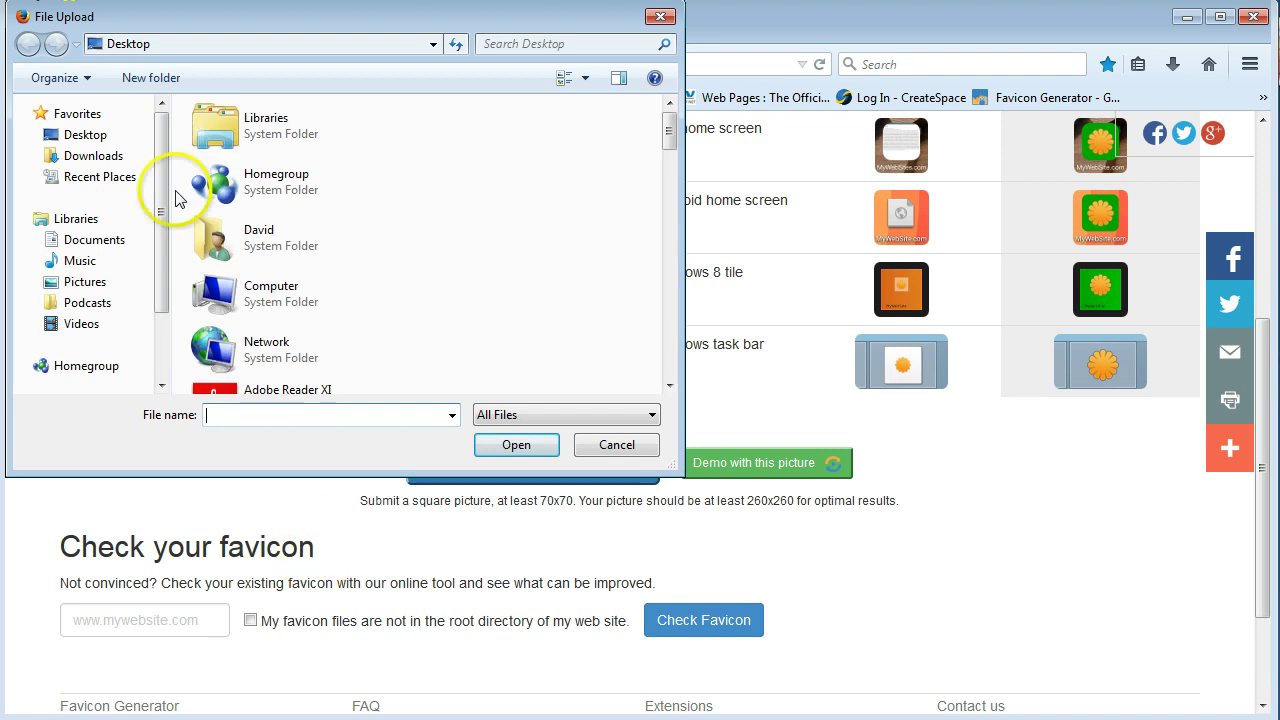
pyautogui.scroll(-2, 89, 131)
pyautogui.click(80, 126)
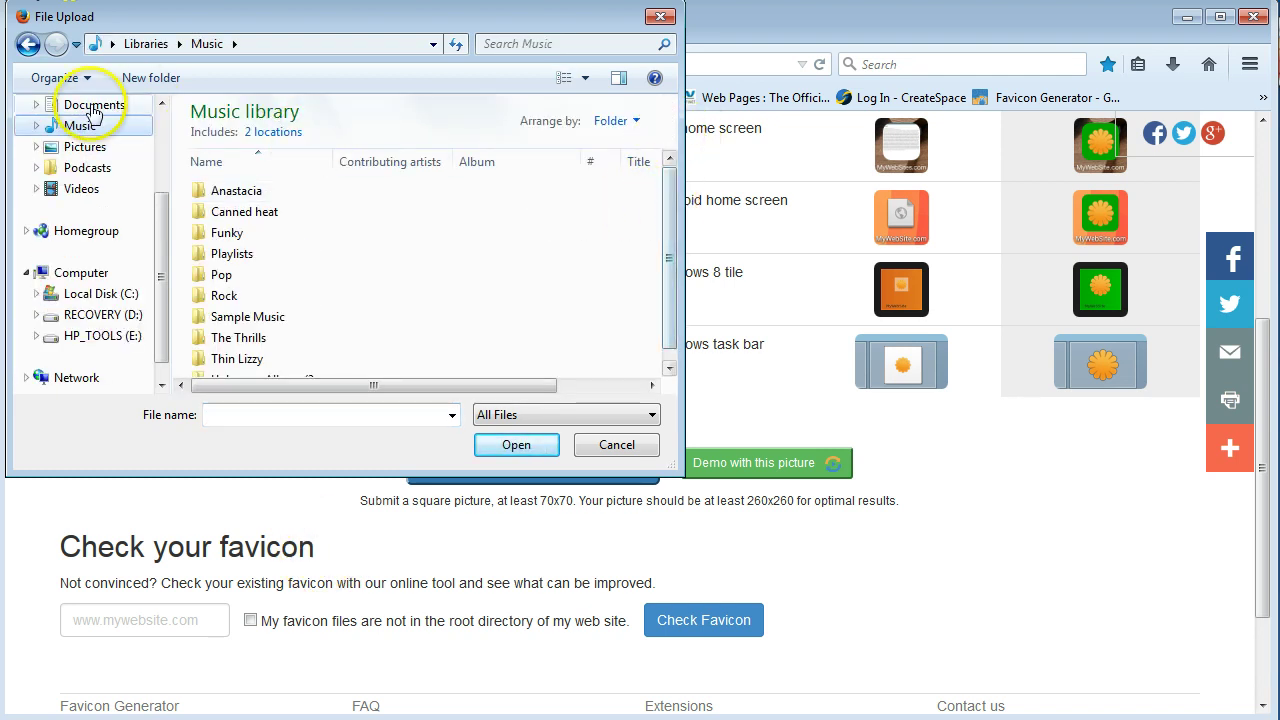
pyautogui.scroll(3, 160, 200)
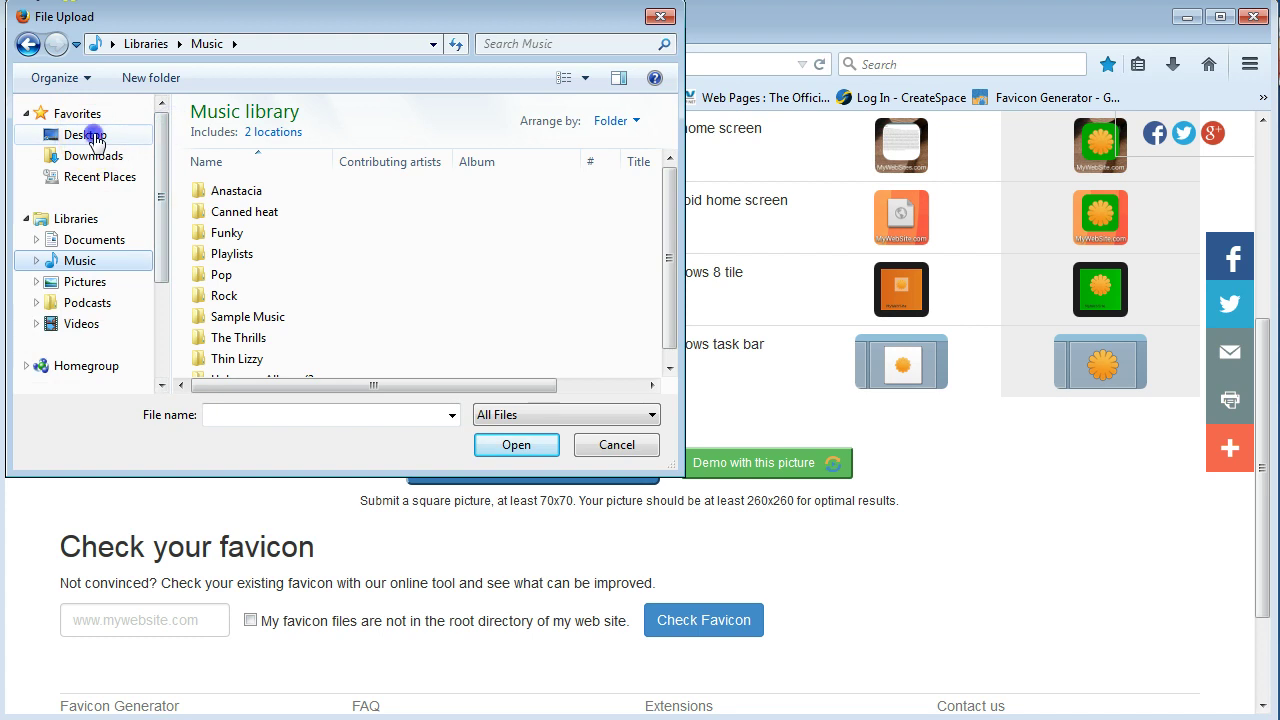
pyautogui.click(85, 134)
pyautogui.moveTo(669, 134); pyautogui.dragTo(666, 314)
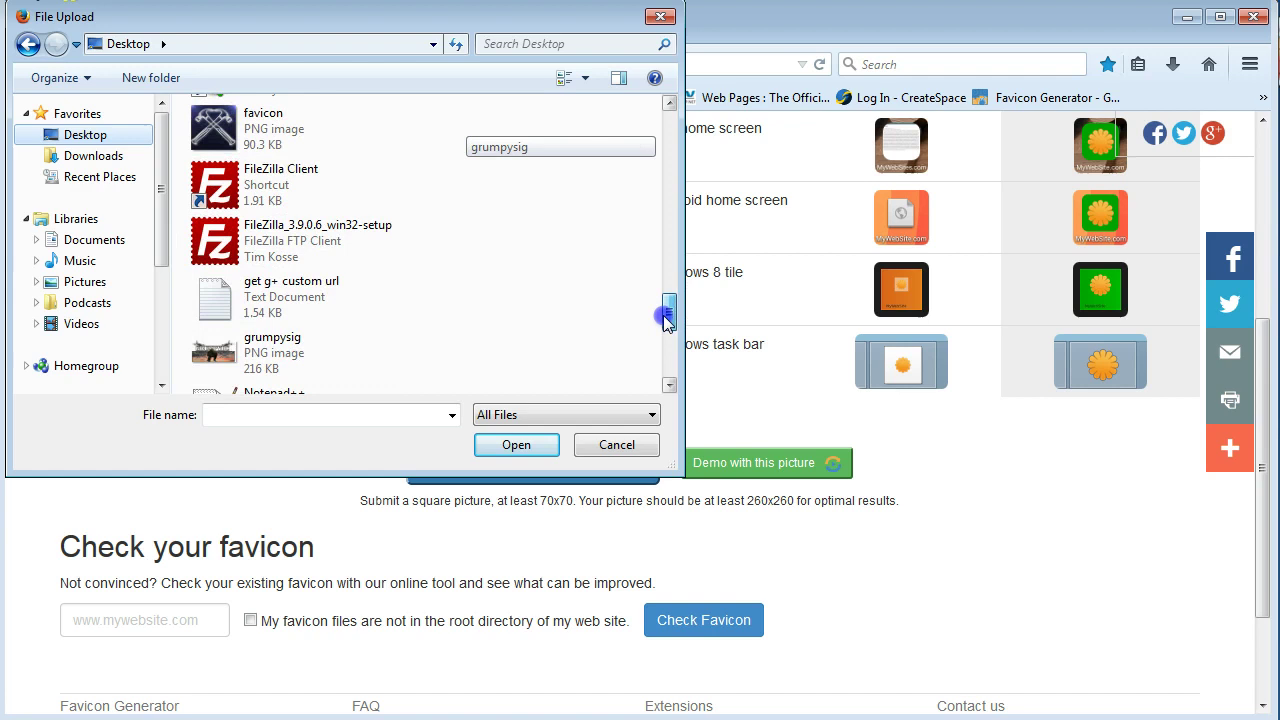
pyautogui.click(275, 140)
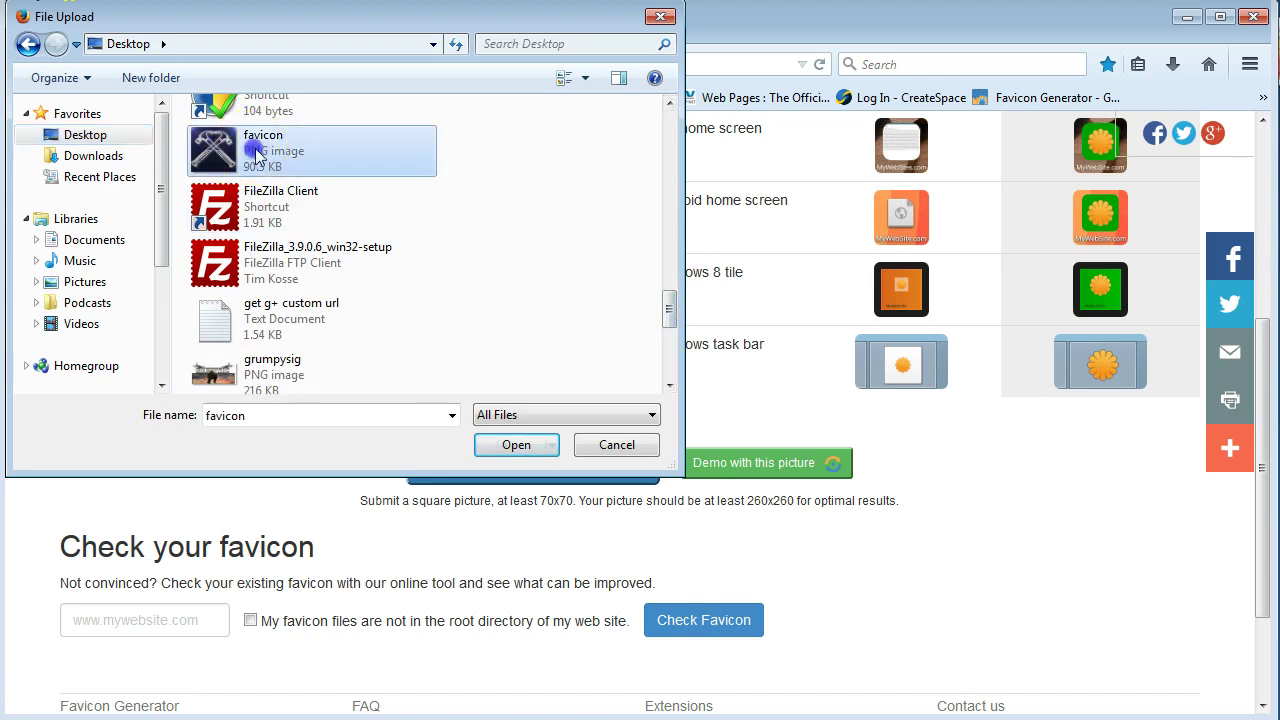
pyautogui.click(510, 445)
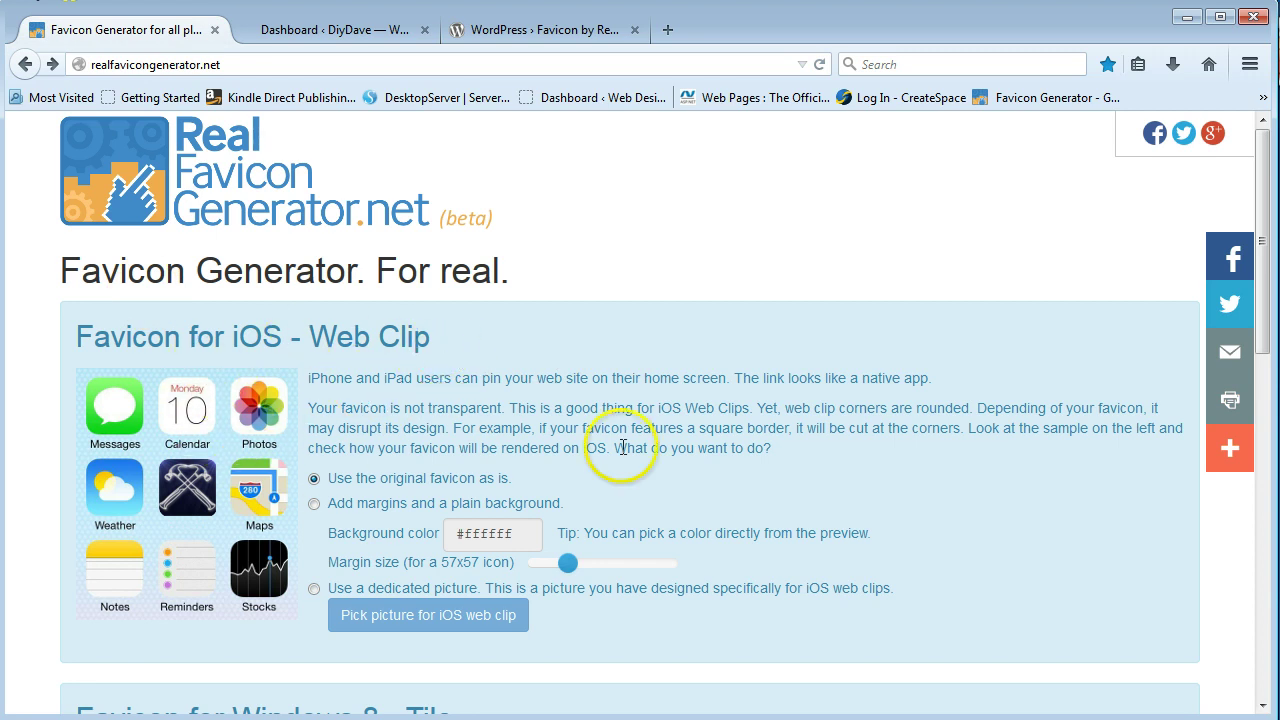
# Step: Choose the Yellow (#ffc40d) swatch for the Windows 8 Tile background
pyautogui.scroll(-2, 390, 330)
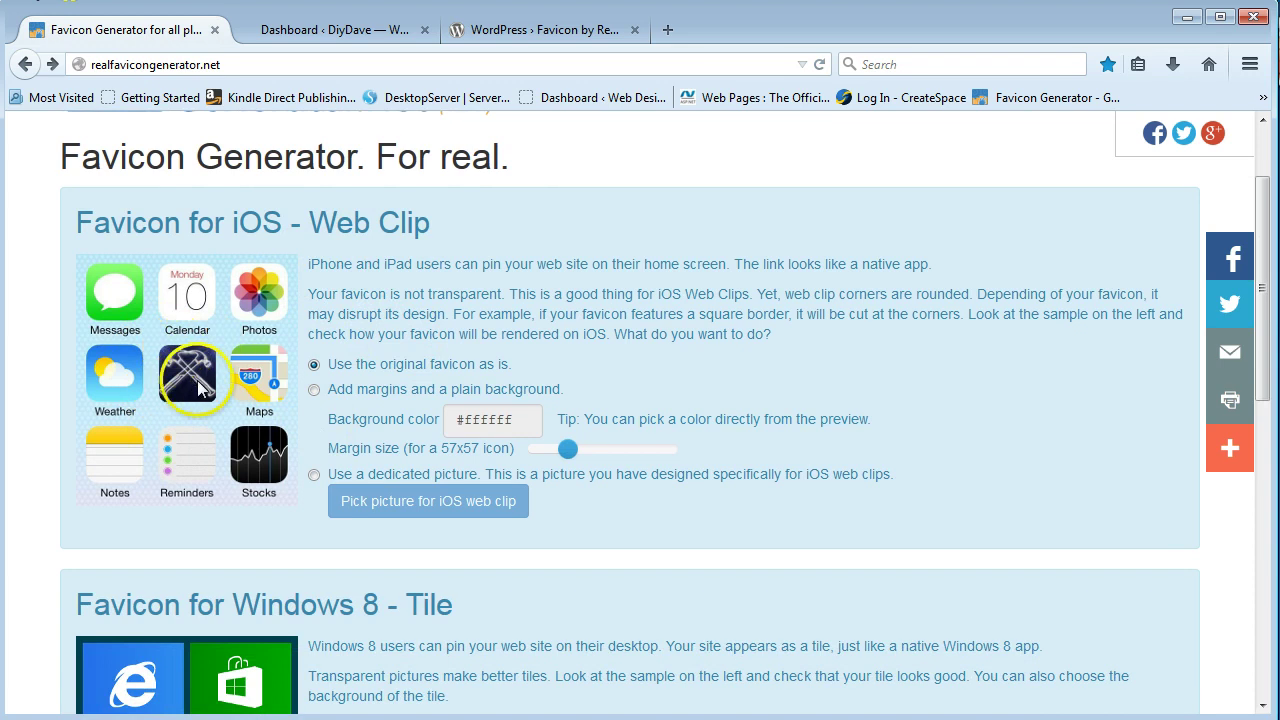
pyautogui.scroll(-6, 240, 400)
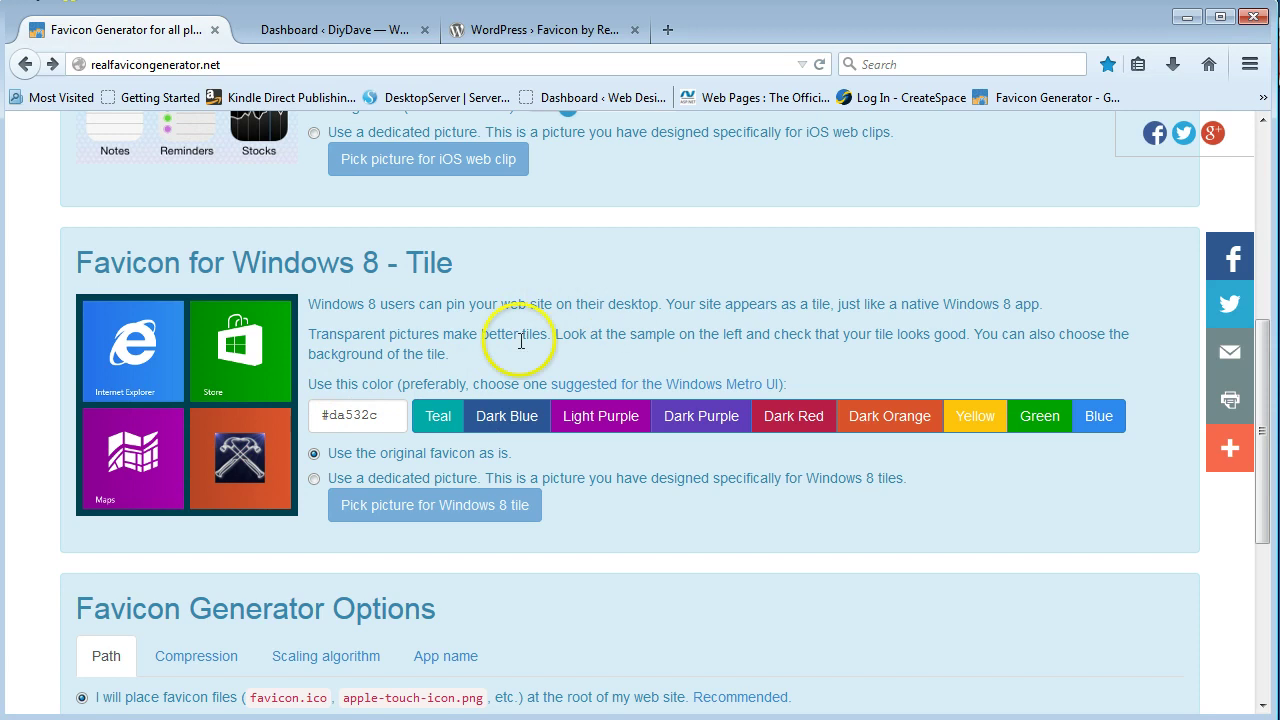
pyautogui.scroll(1, 393, 396)
pyautogui.scroll(1, 393, 396)
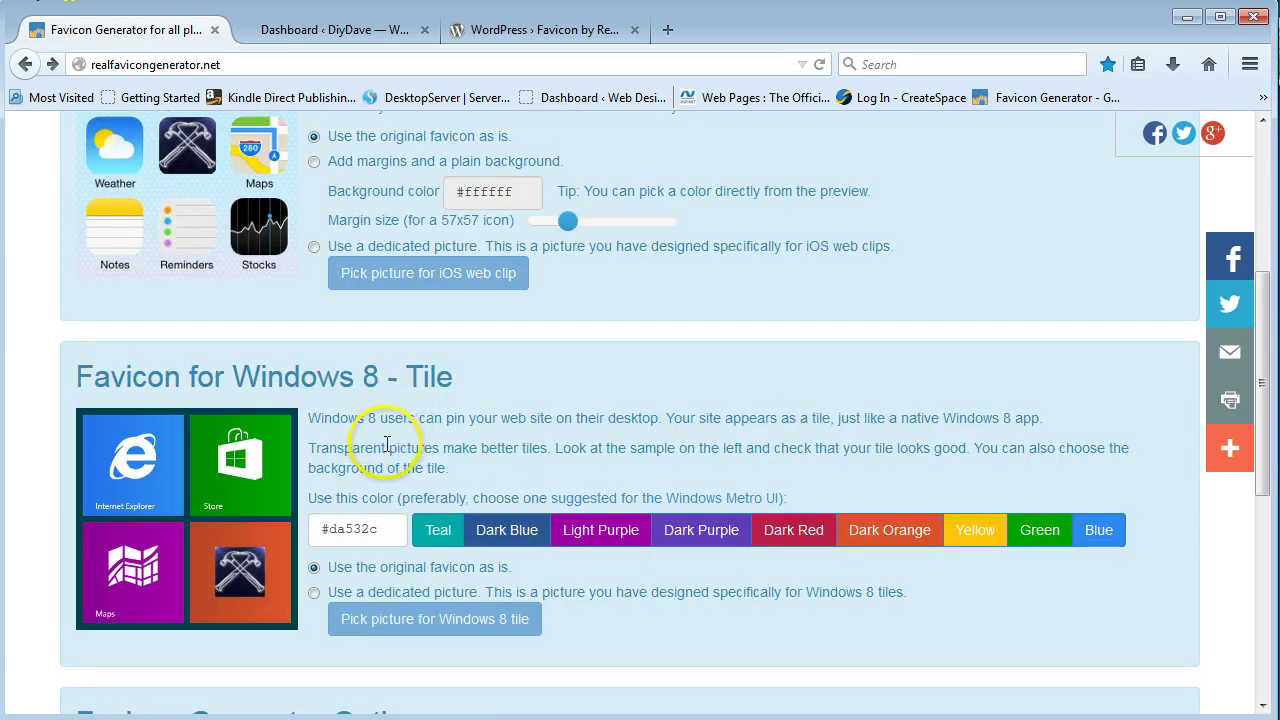
pyautogui.scroll(-2, 366, 455)
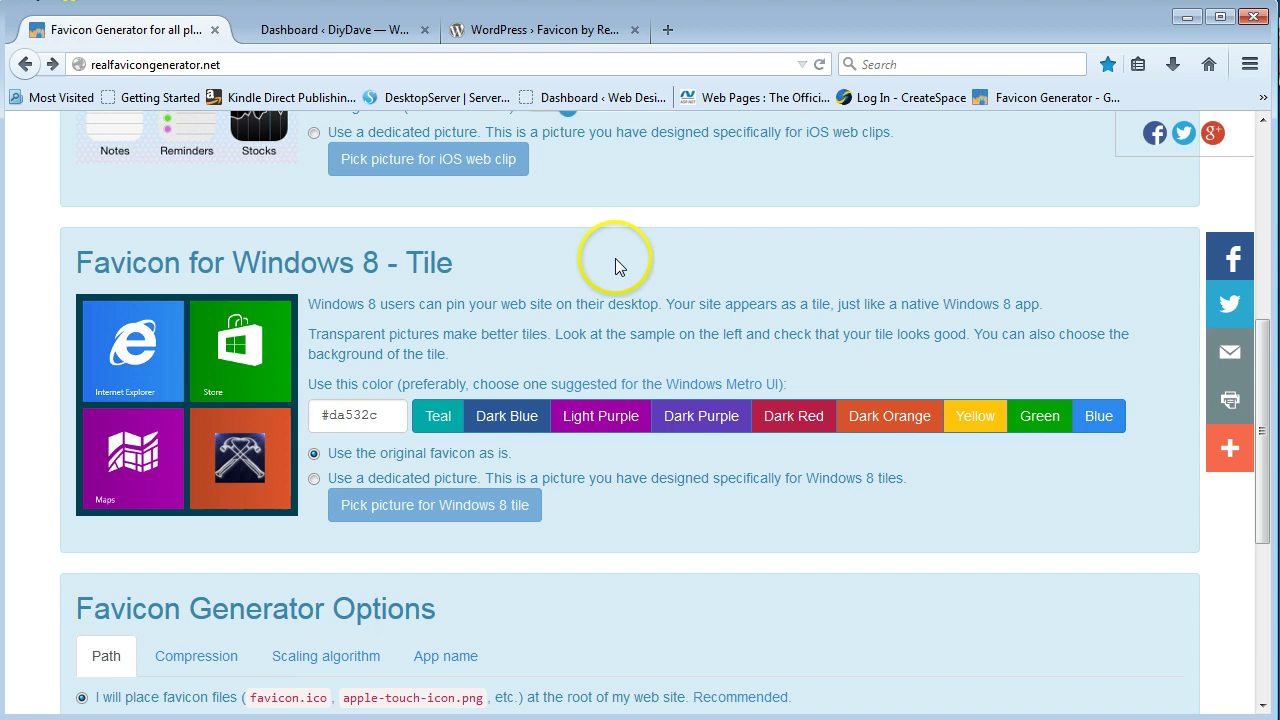
pyautogui.scroll(2, 234, 229)
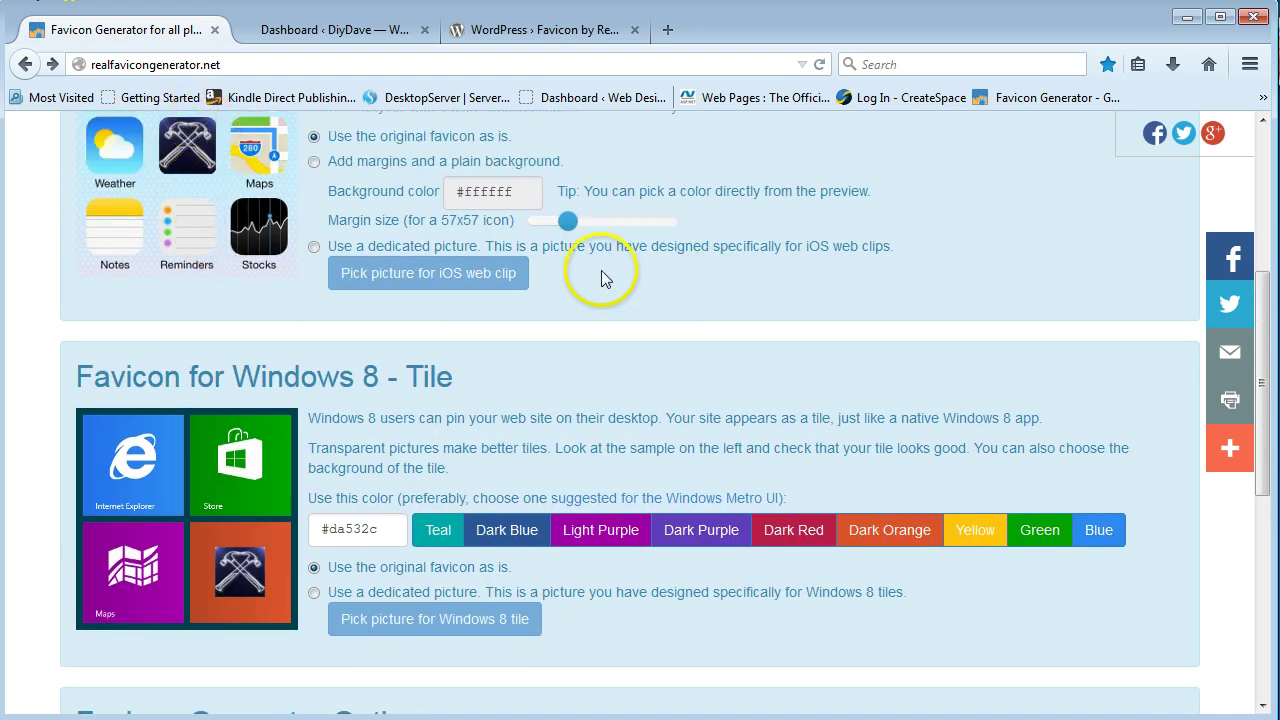
pyautogui.scroll(-4, 470, 417)
pyautogui.scroll(-4, 470, 417)
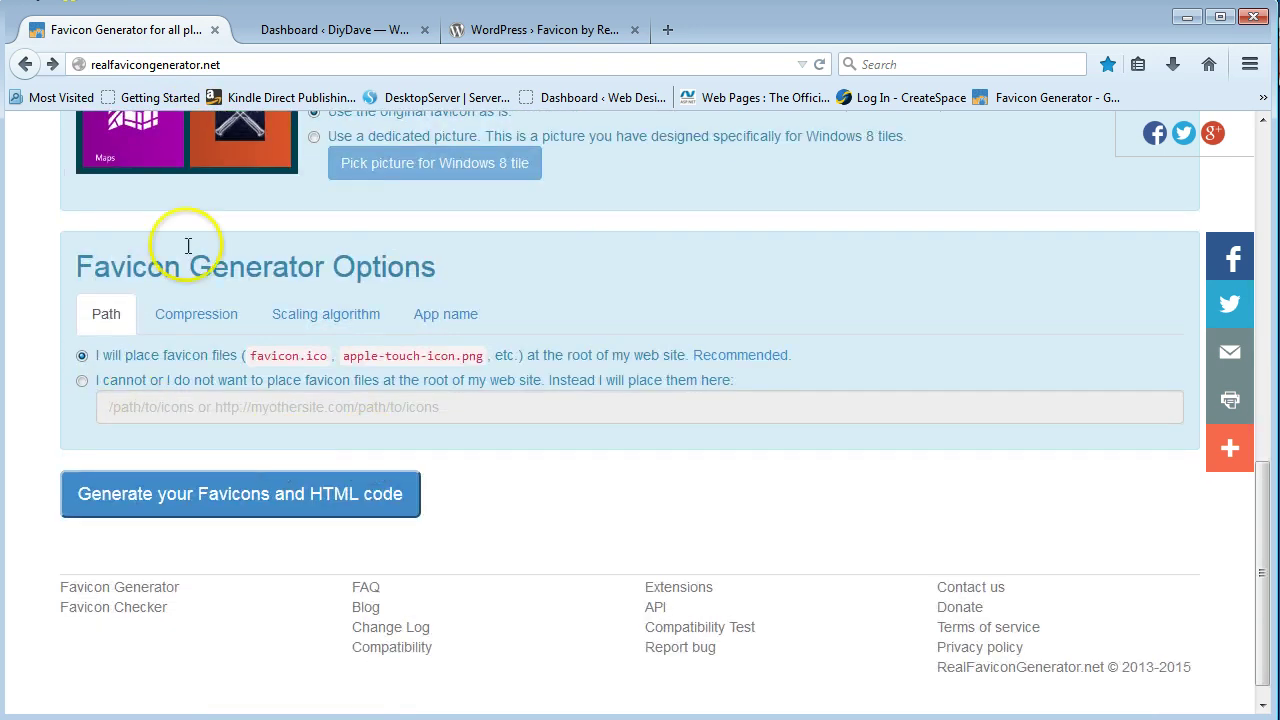
pyautogui.scroll(4, 520, 280)
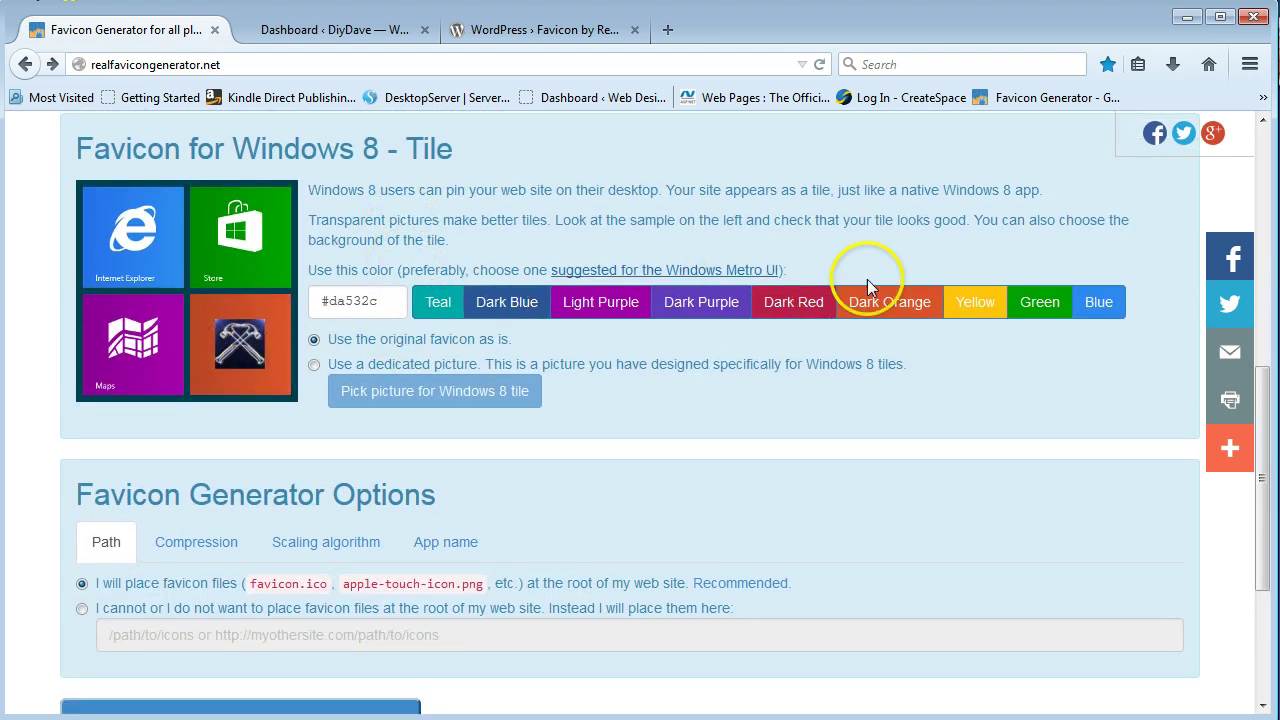
pyautogui.click(960, 310)
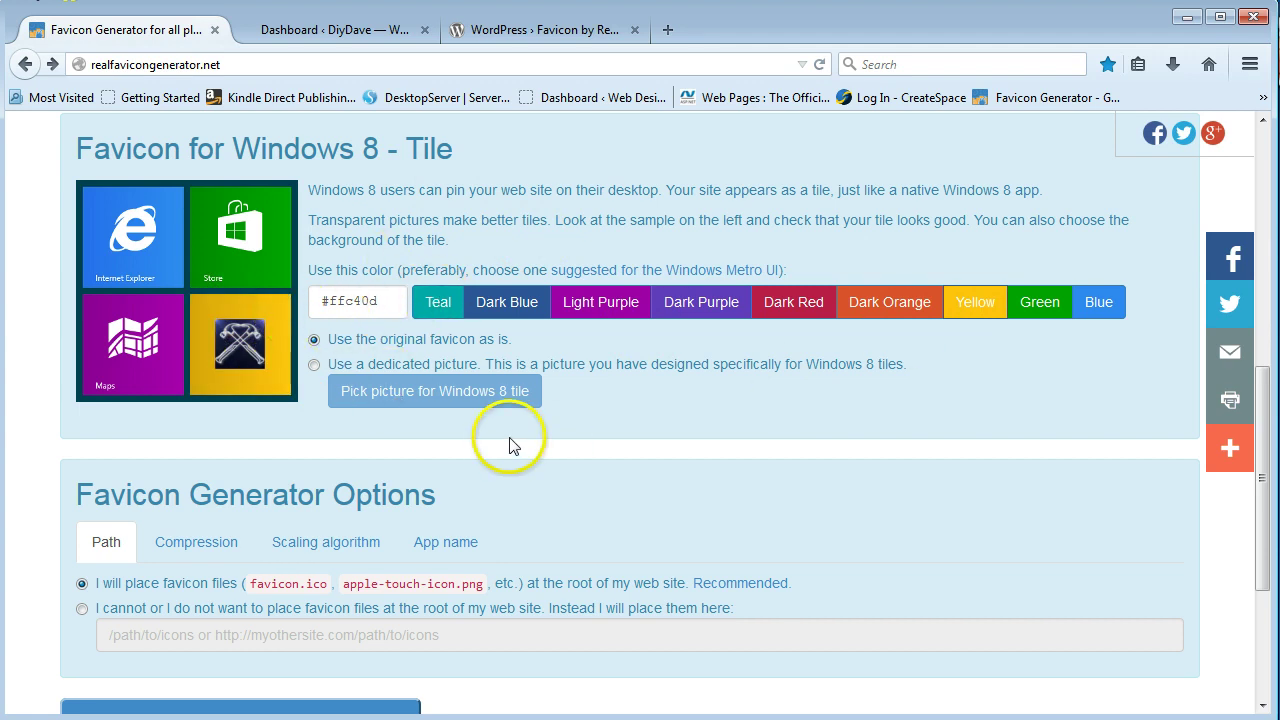
pyautogui.scroll(-4, 575, 430)
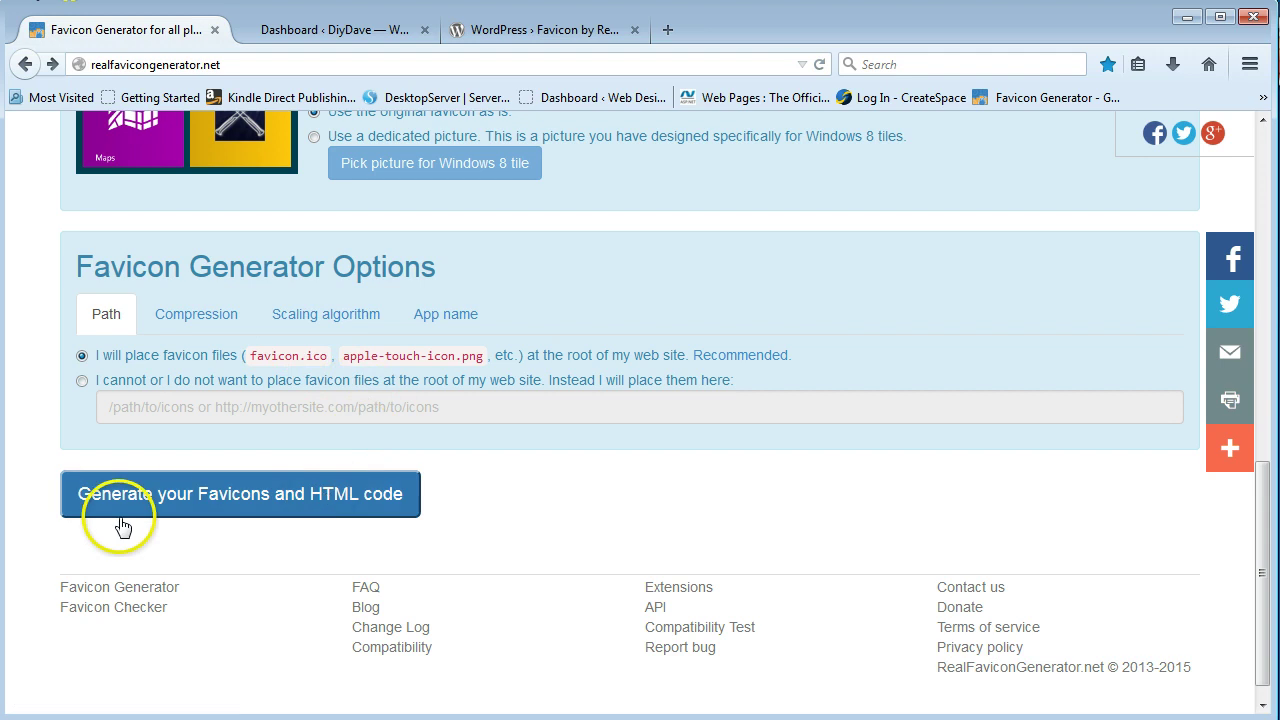
# Step: Generate the favicons and HTML code, then open the favicons.zip package in Windows Explorer
pyautogui.click(200, 505)
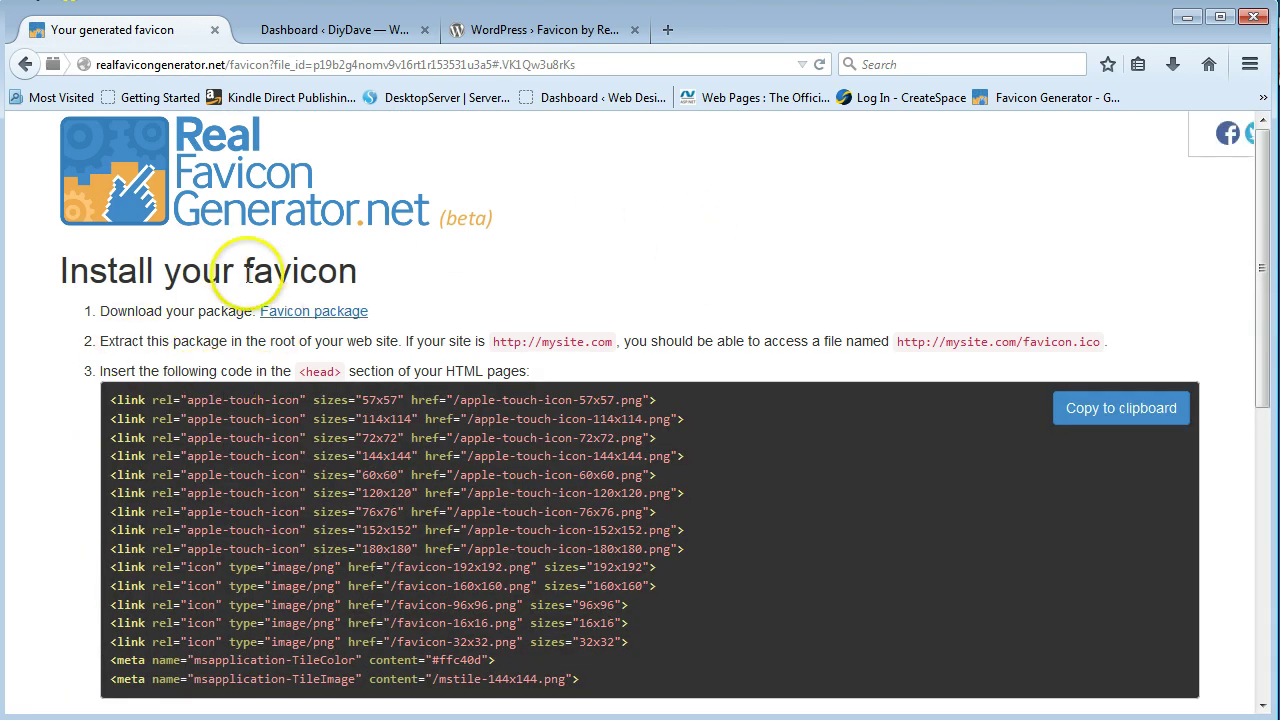
pyautogui.click(346, 314)
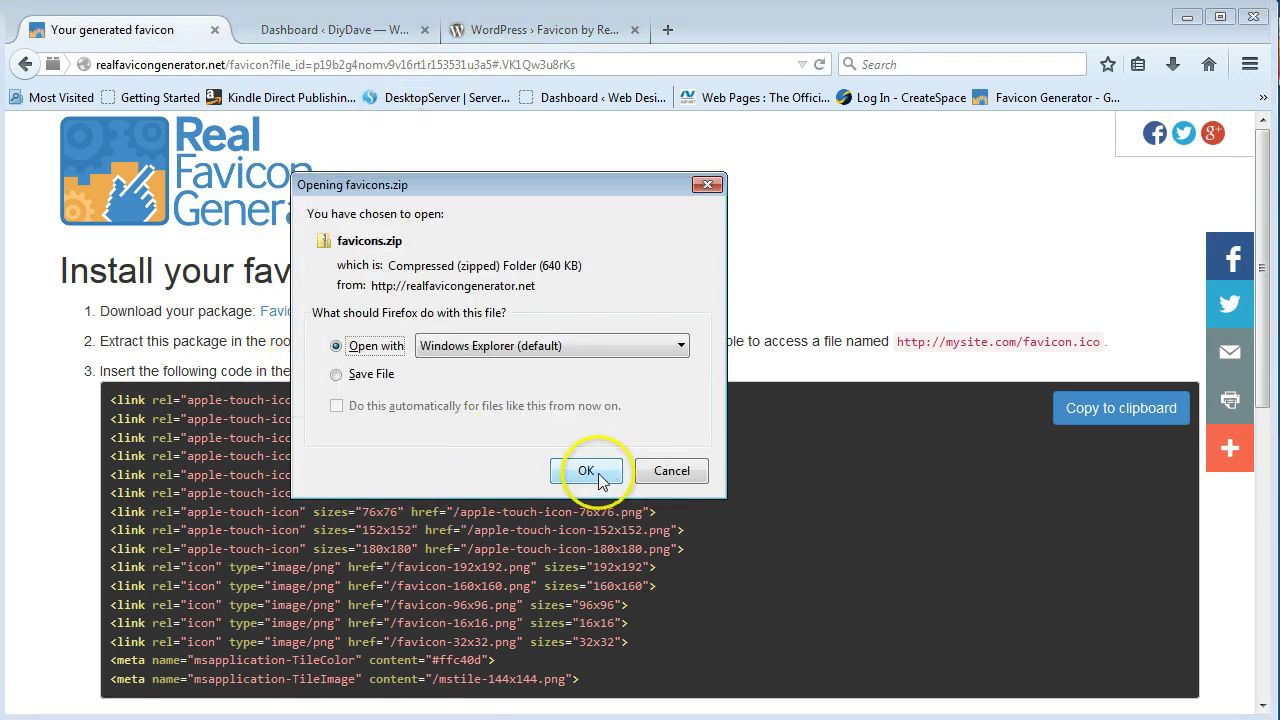
pyautogui.click(594, 472)
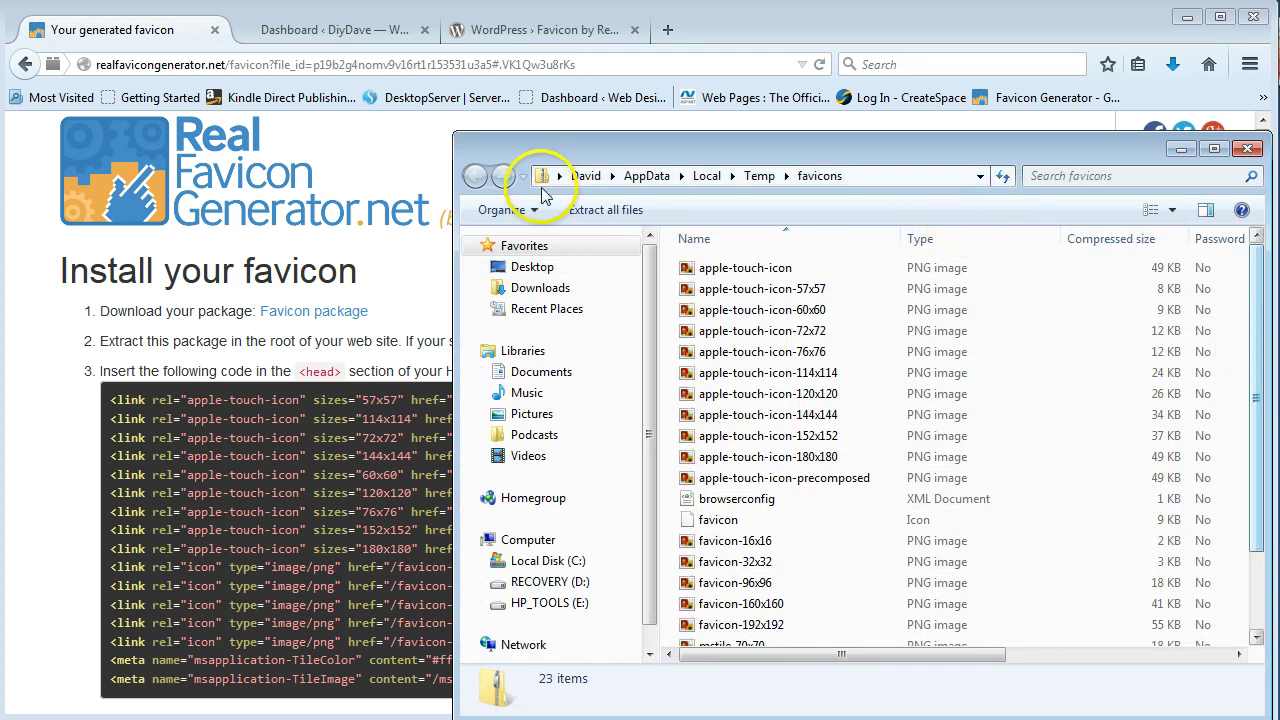
# Step: Extract all 23 favicon files from favicons.zip into My Documents\favicons
pyautogui.moveTo(788, 150); pyautogui.dragTo(763, 66)
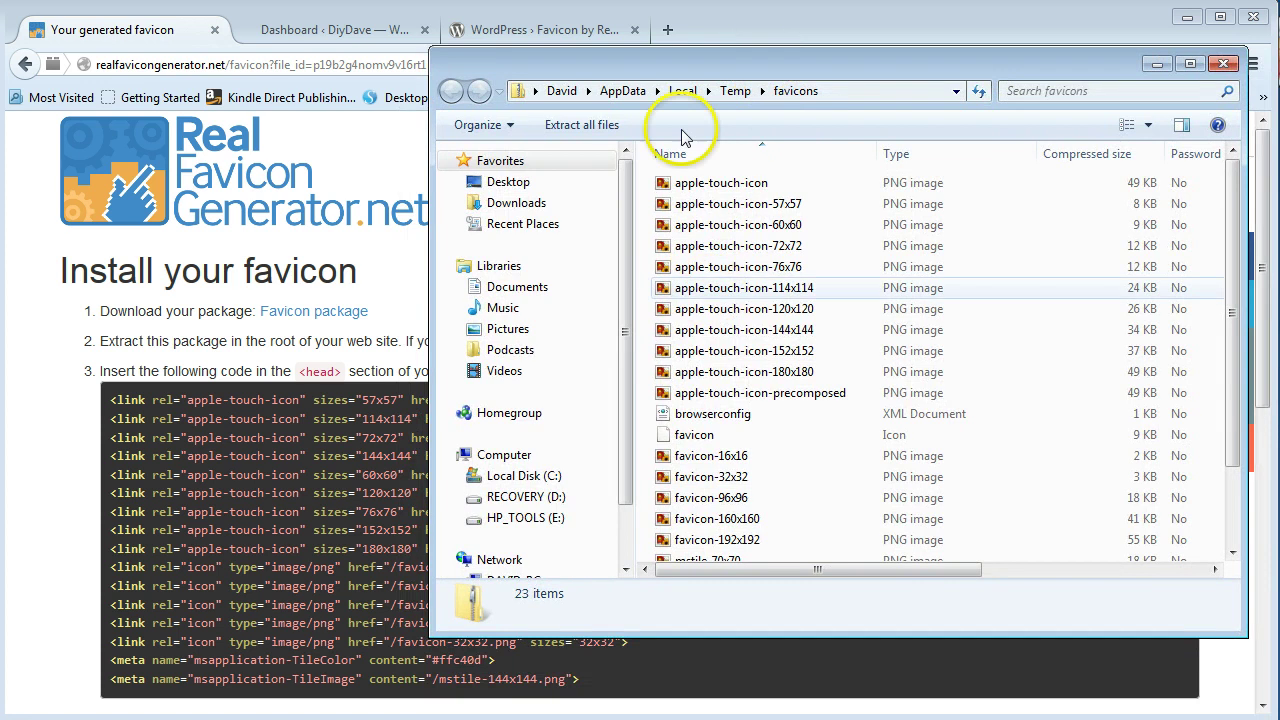
pyautogui.click(590, 126)
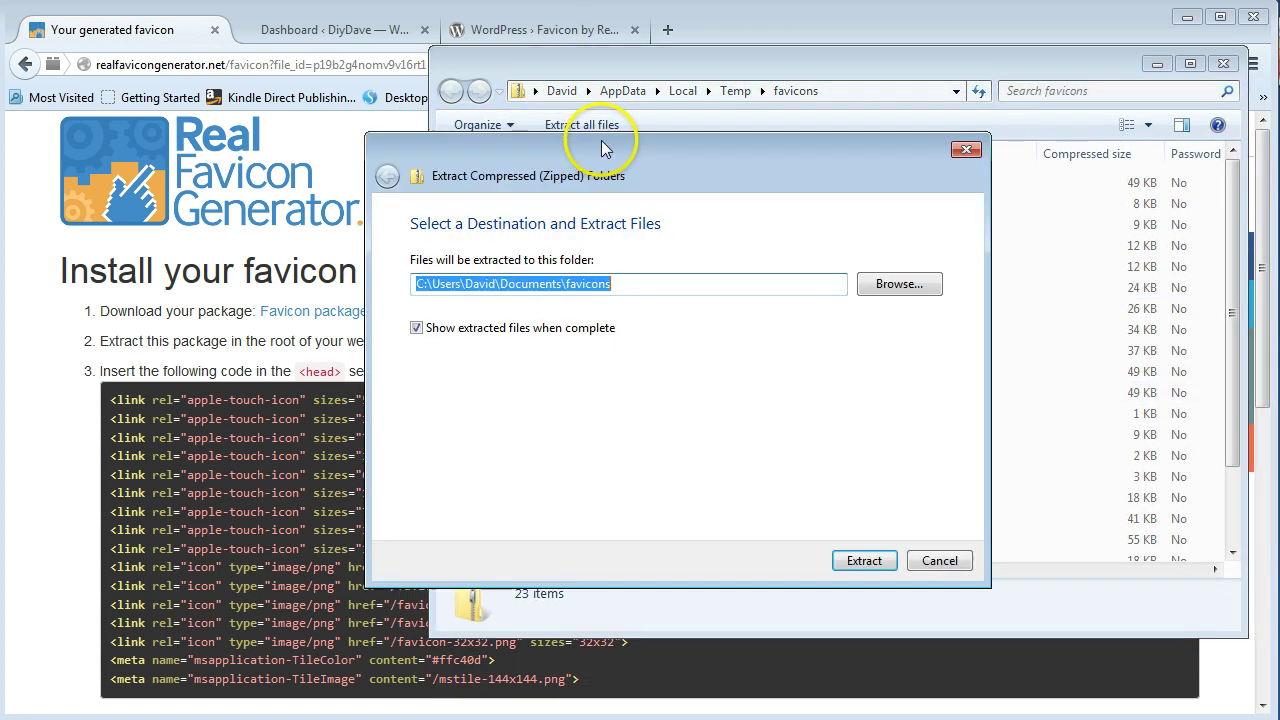
pyautogui.click(860, 566)
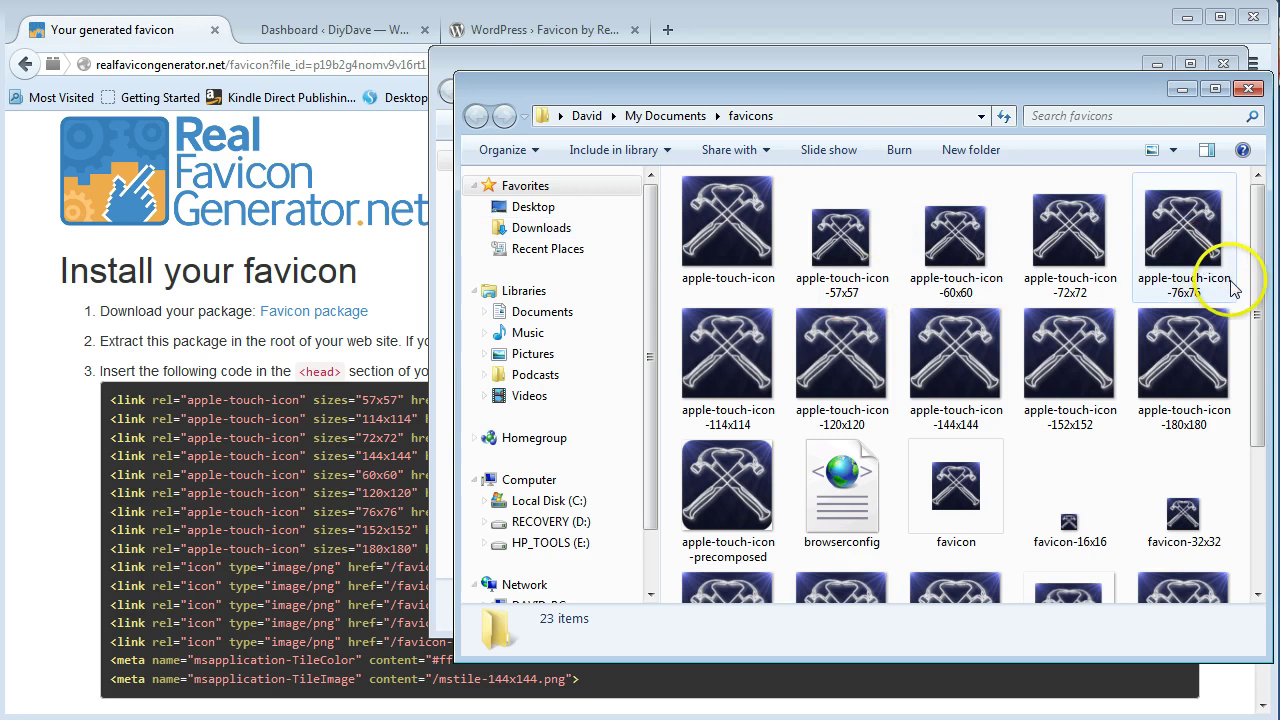
# Step: Minimize the extracted favicons folder window and close the zip contents window
pyautogui.moveTo(1256, 318); pyautogui.dragTo(1257, 271)
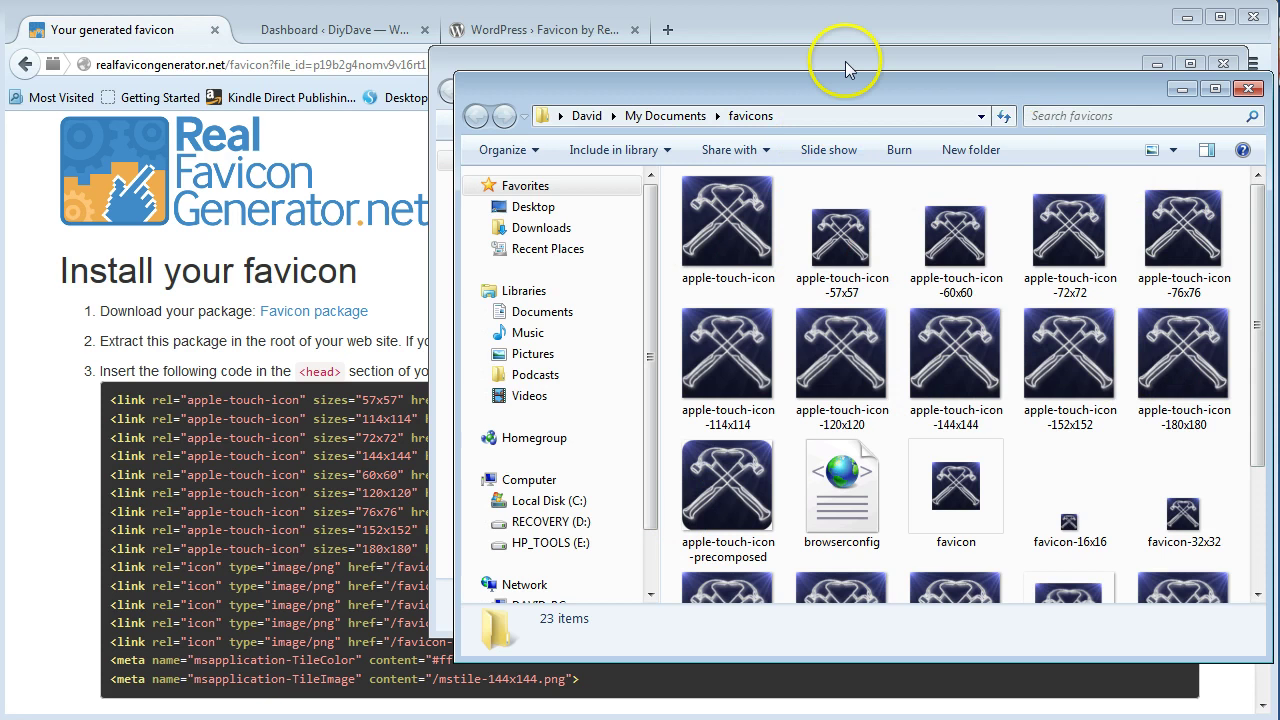
pyautogui.click(1180, 91)
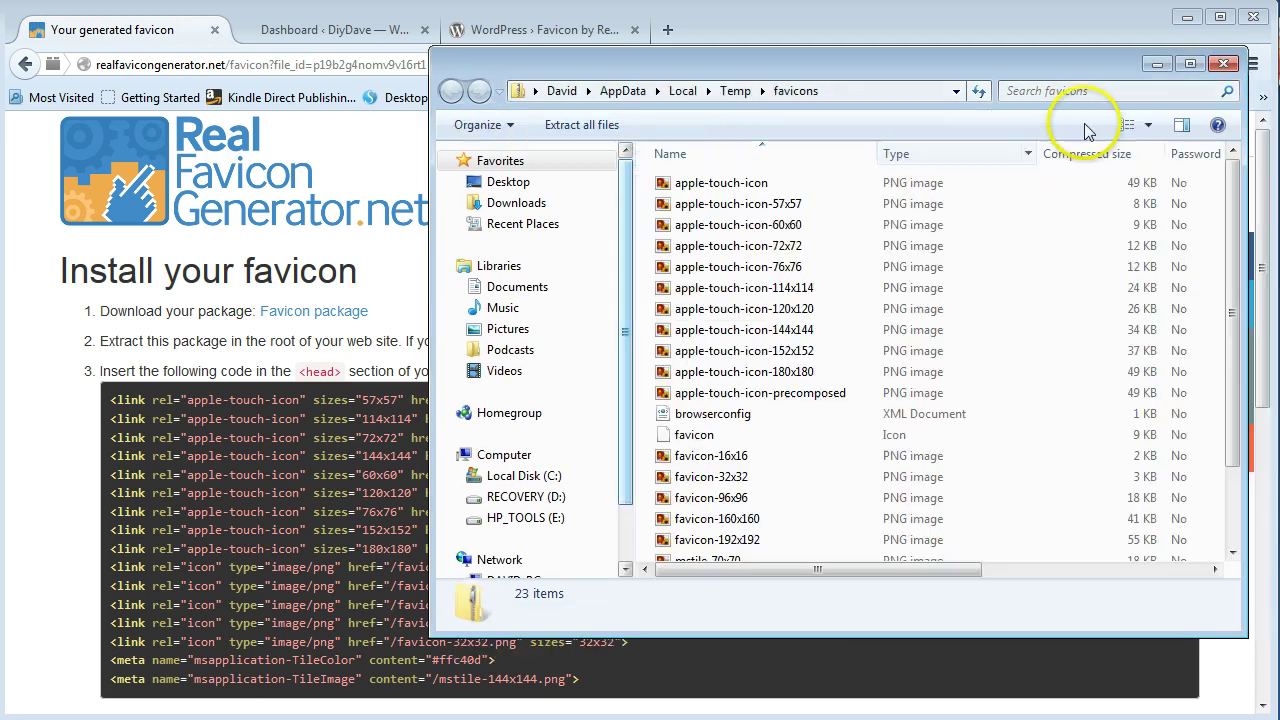
pyautogui.click(1223, 64)
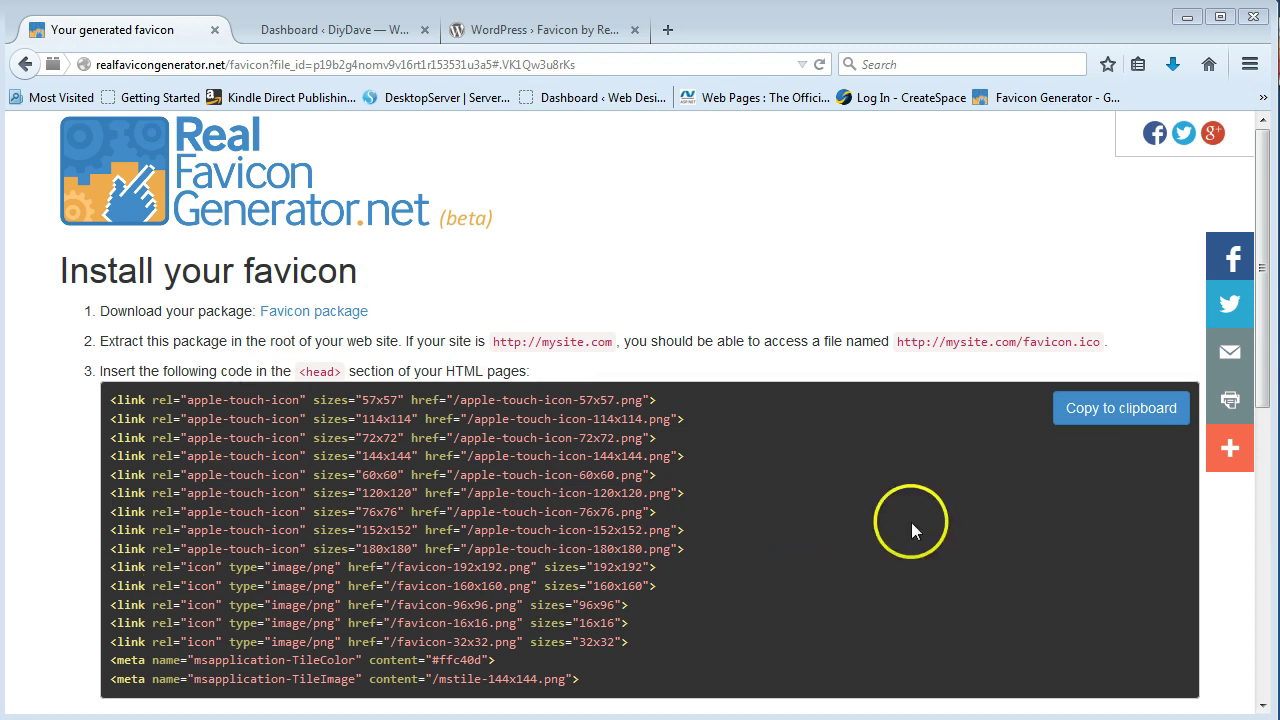
# Step: Copy the generated favicon HTML code to the clipboard and go to the Dashboard ‹ DiyDave tab
pyautogui.click(1112, 411)
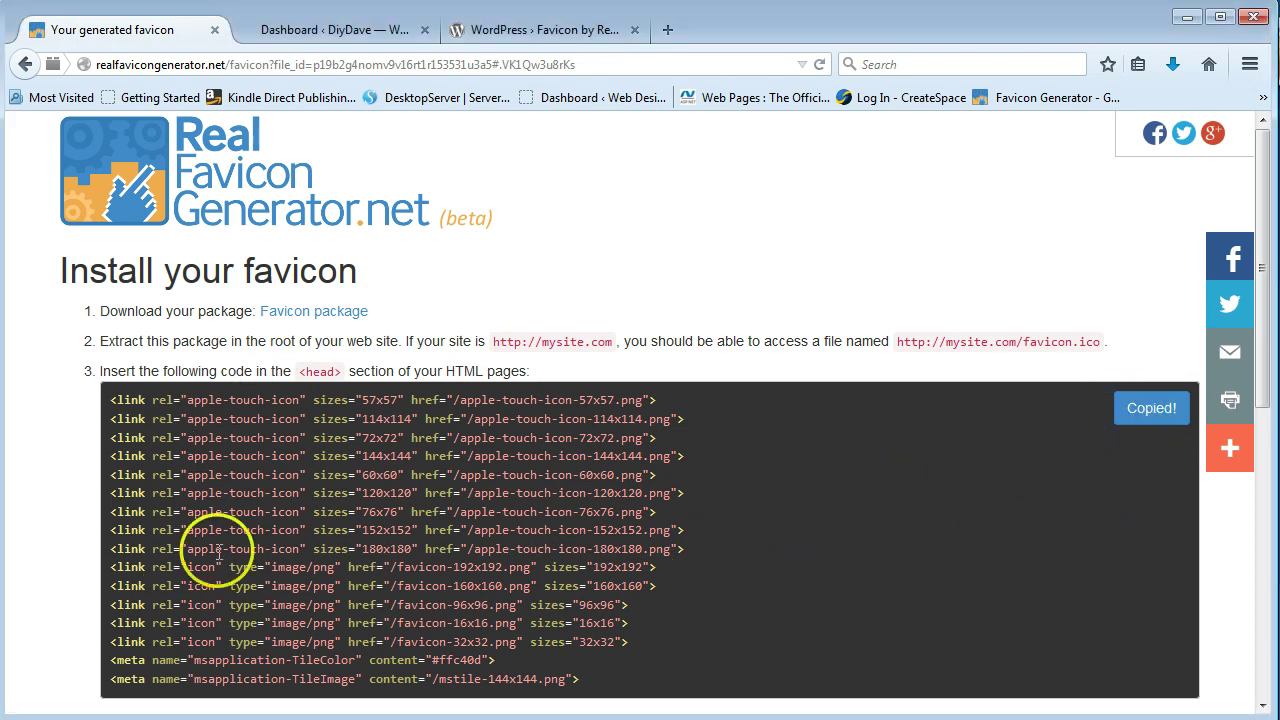
pyautogui.click(333, 29)
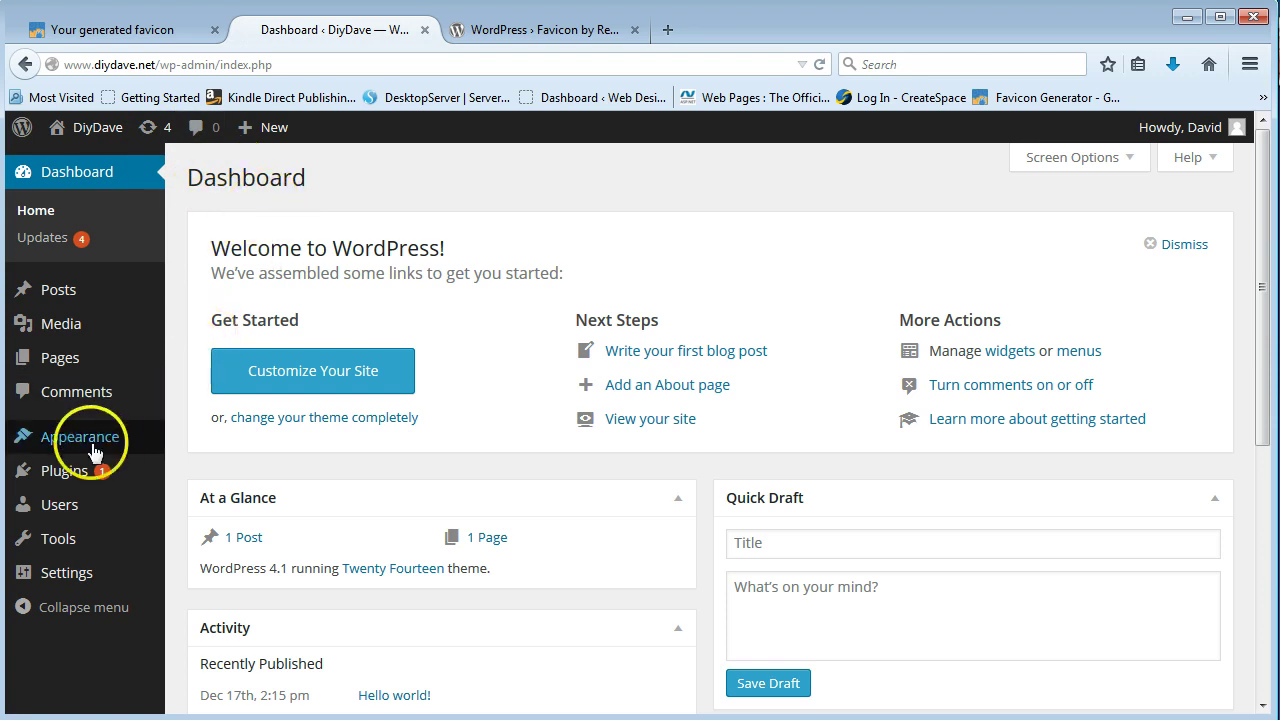
# Step: Open the Twenty Fourteen Header (header.php) template in the Appearance > Editor theme editor
pyautogui.moveTo(86, 437)
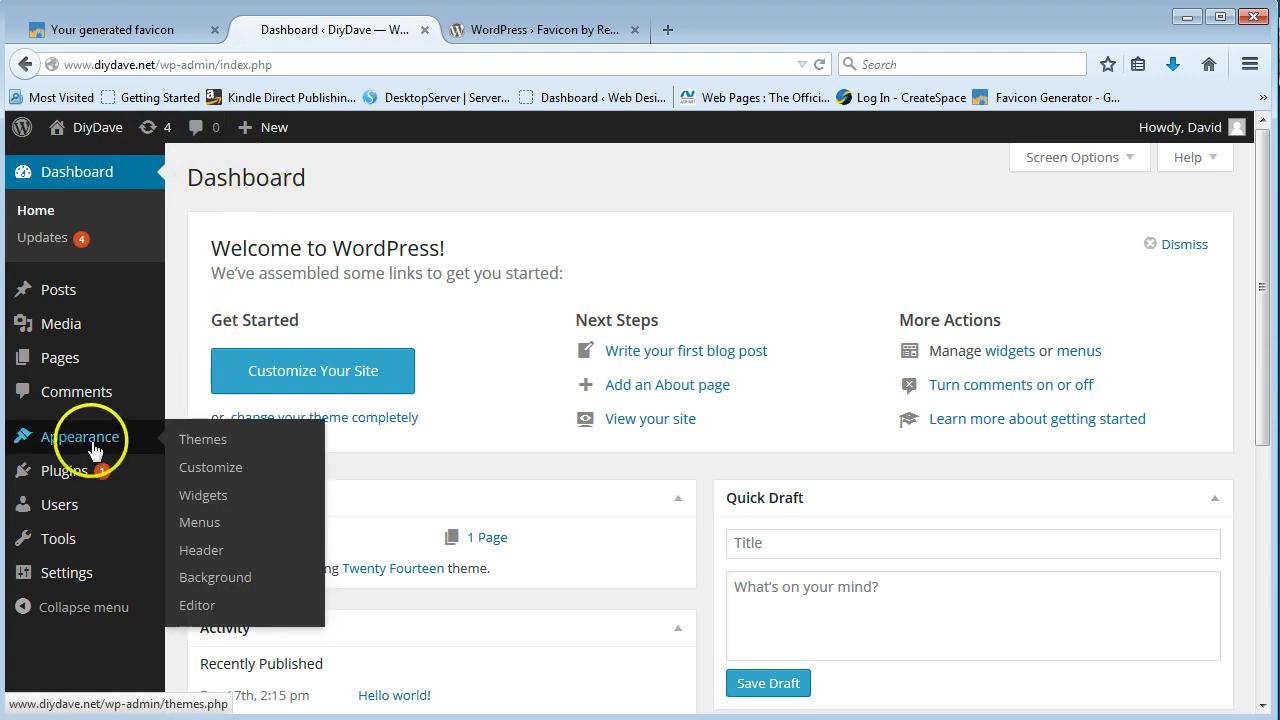
pyautogui.click(196, 605)
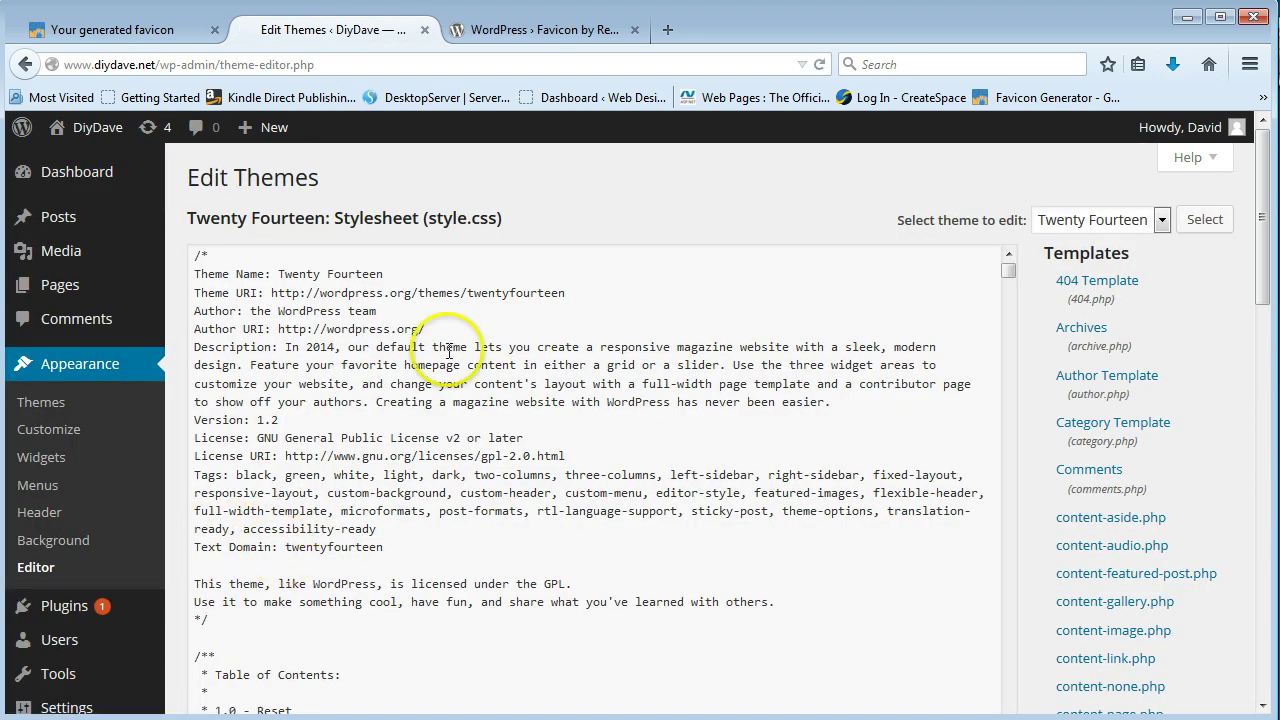
pyautogui.scroll(-5, 1265, 442)
pyautogui.scroll(-1, 1265, 442)
pyautogui.scroll(1, 1260, 430)
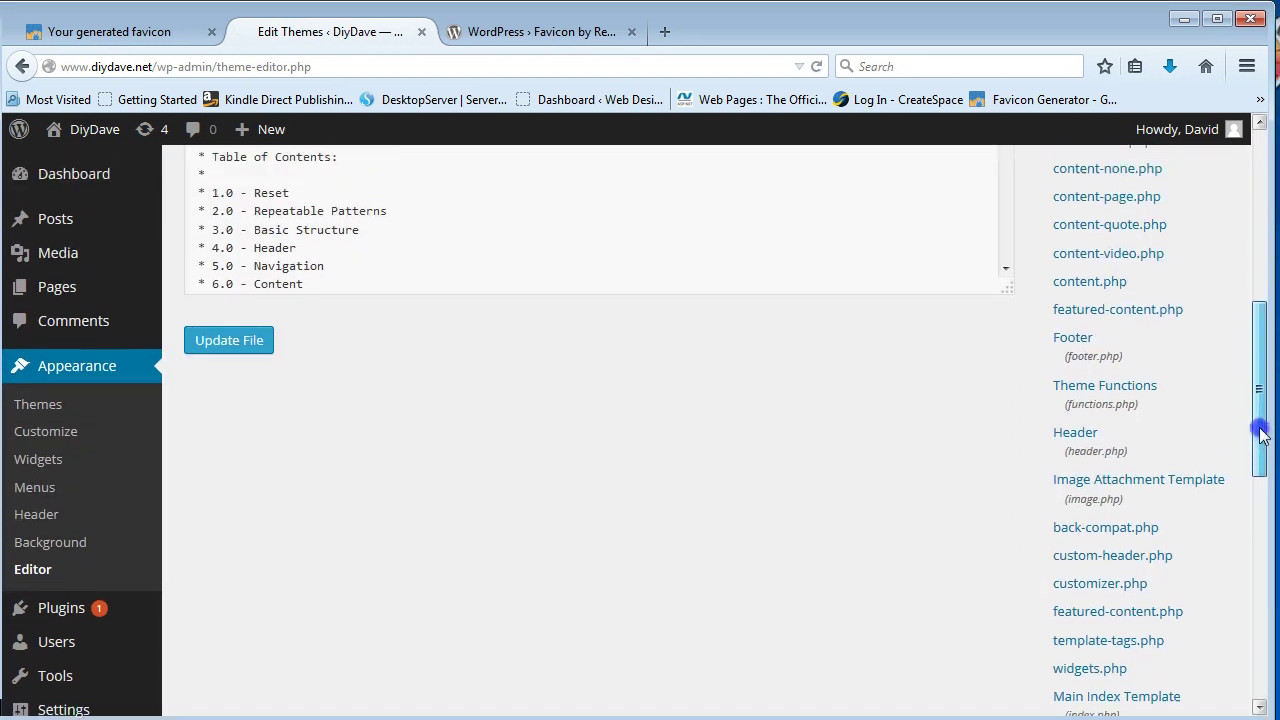
pyautogui.click(1077, 438)
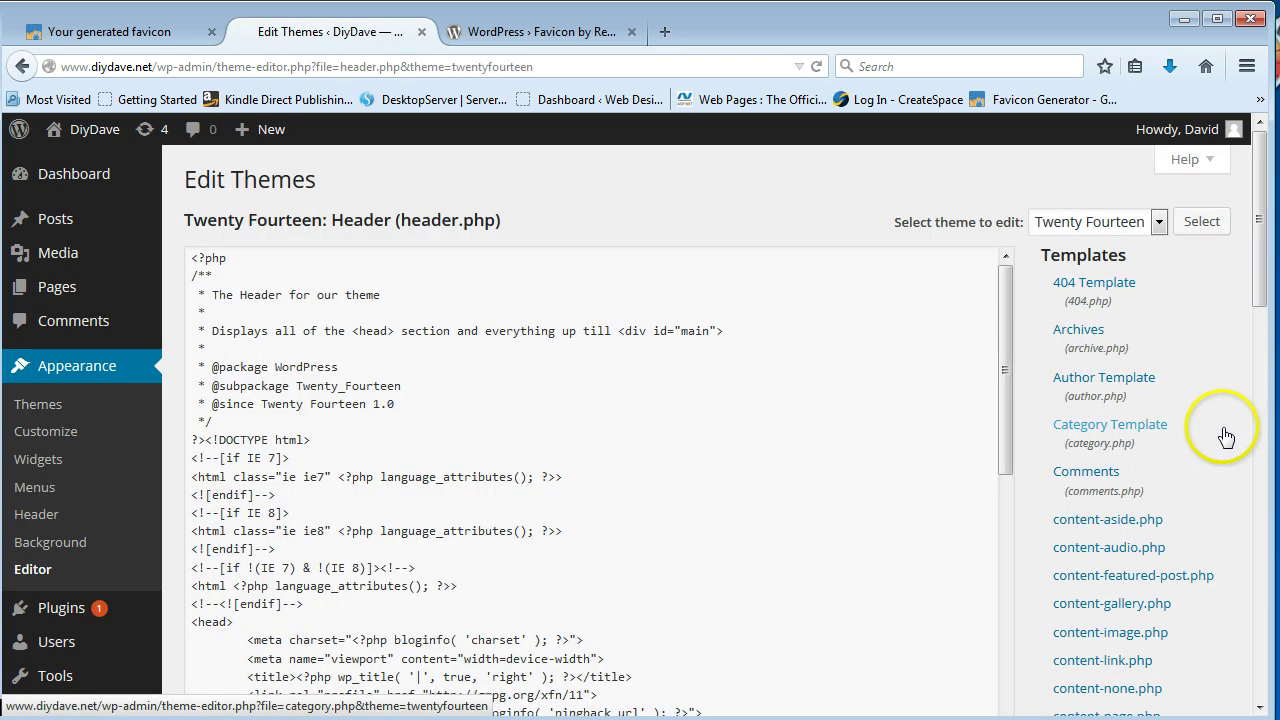
pyautogui.scroll(-3, 440, 400)
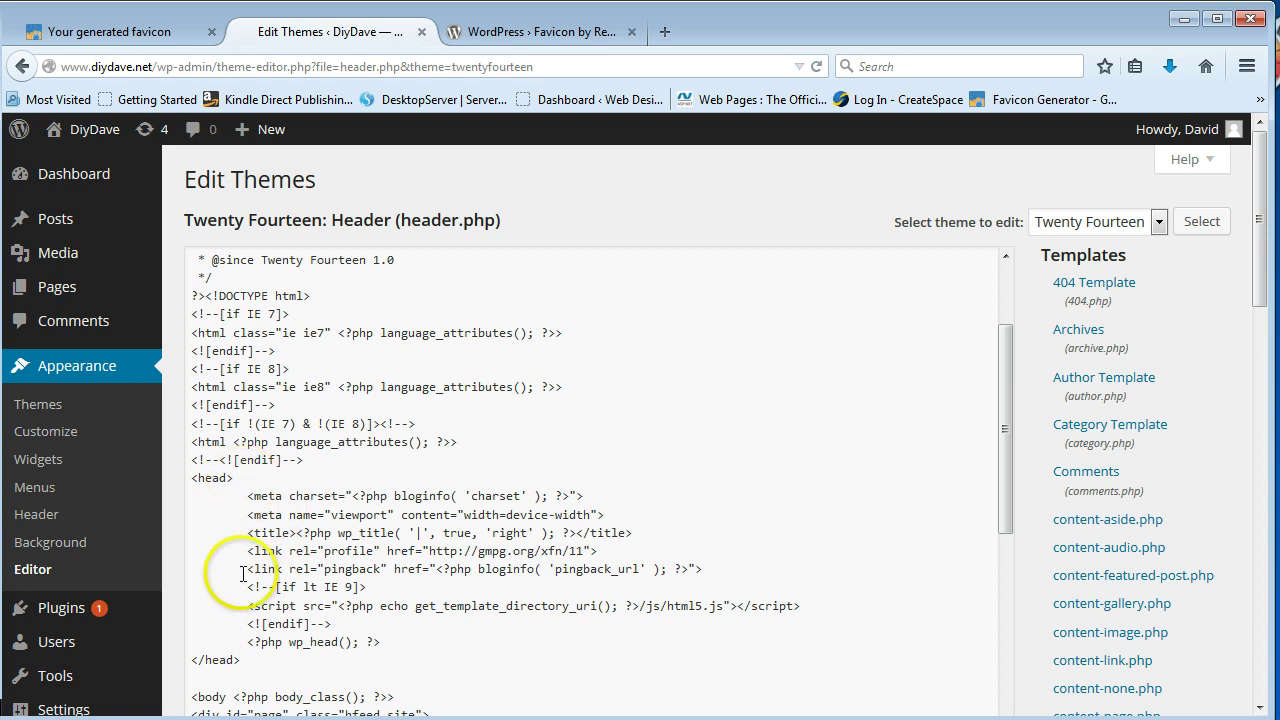
# Step: Paste the favicon link and meta code after wp_head() in header.php and Update File
pyautogui.click(394, 641)
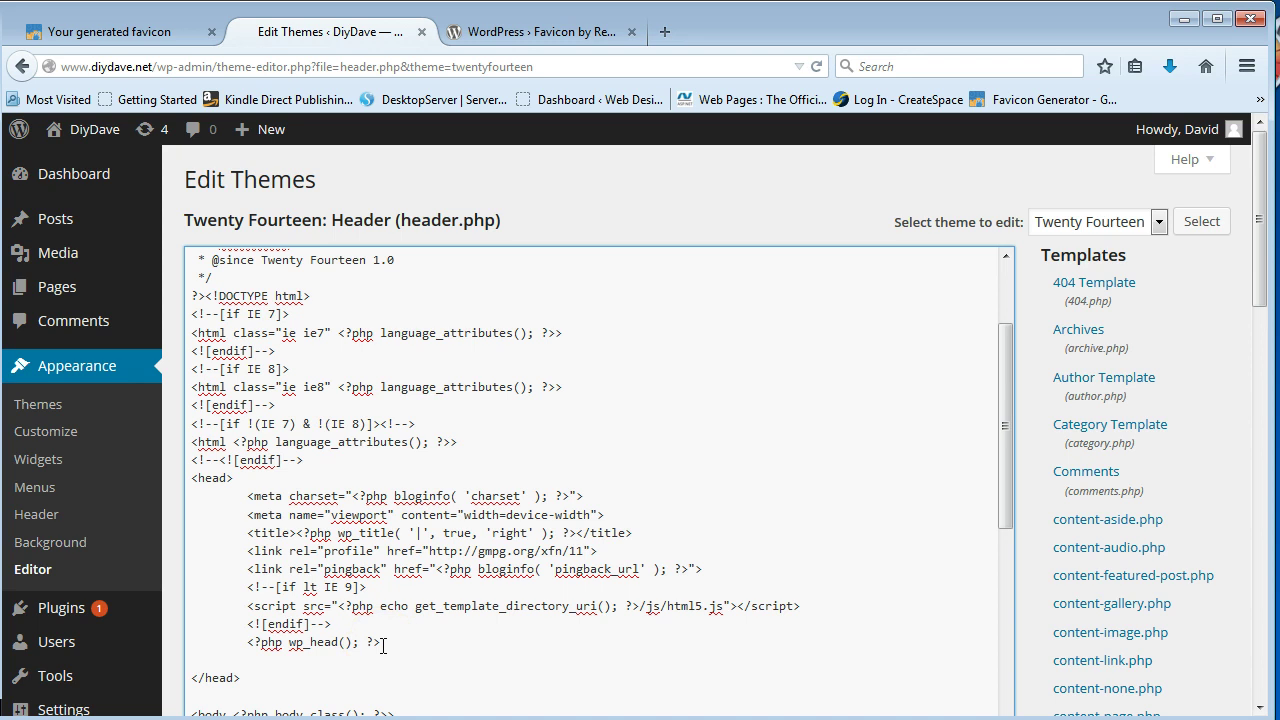
pyautogui.hotkey('ctrl', 'v')
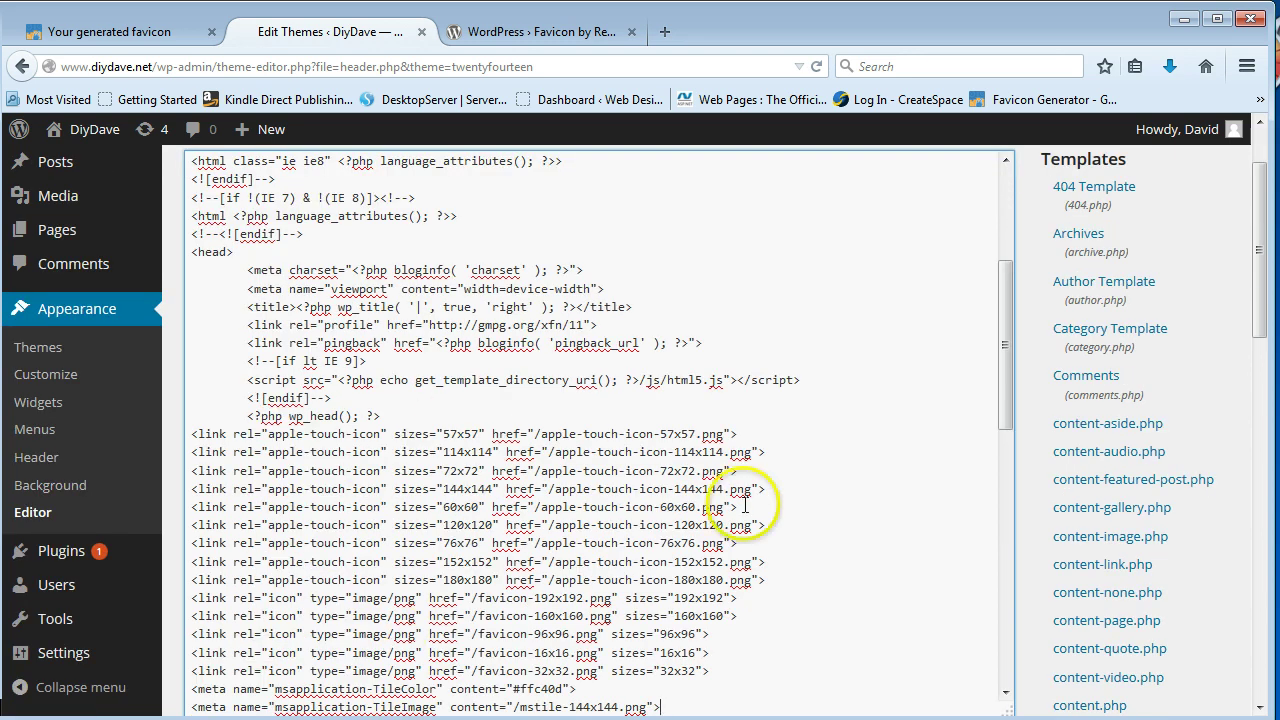
pyautogui.scroll(-2, 895, 560)
pyautogui.scroll(-6, 896, 578)
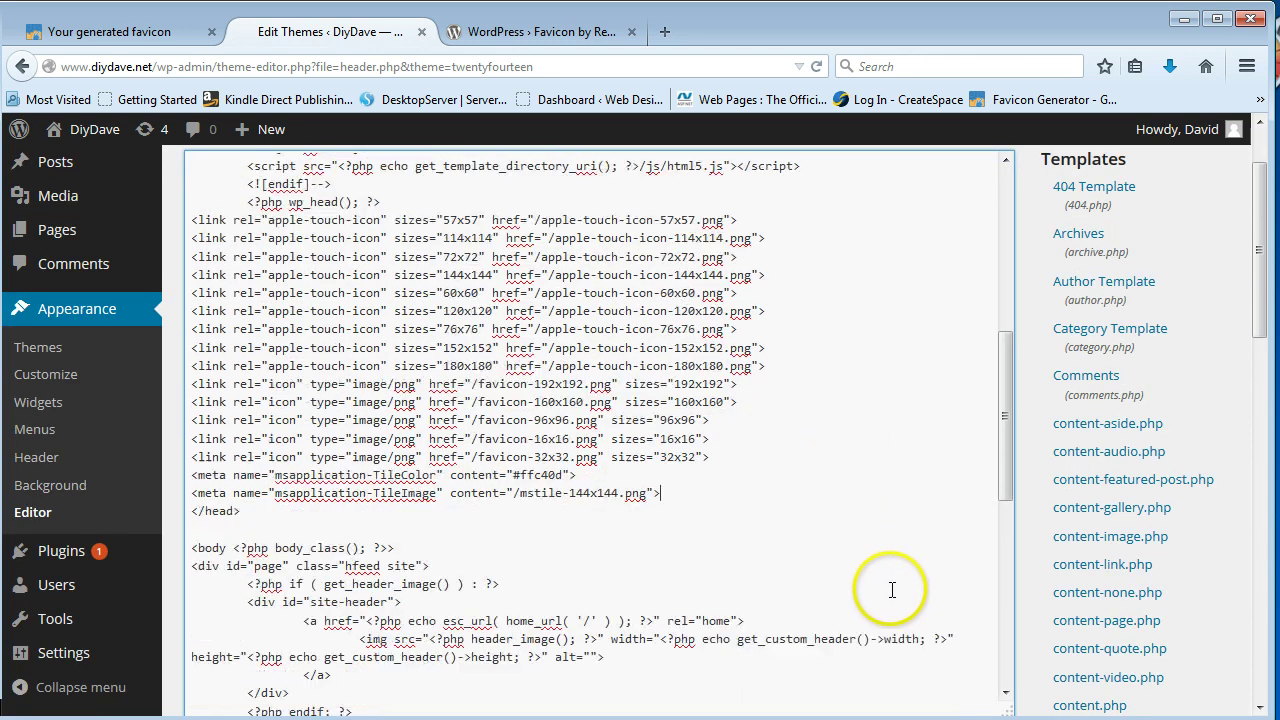
pyautogui.scroll(-5, 738, 628)
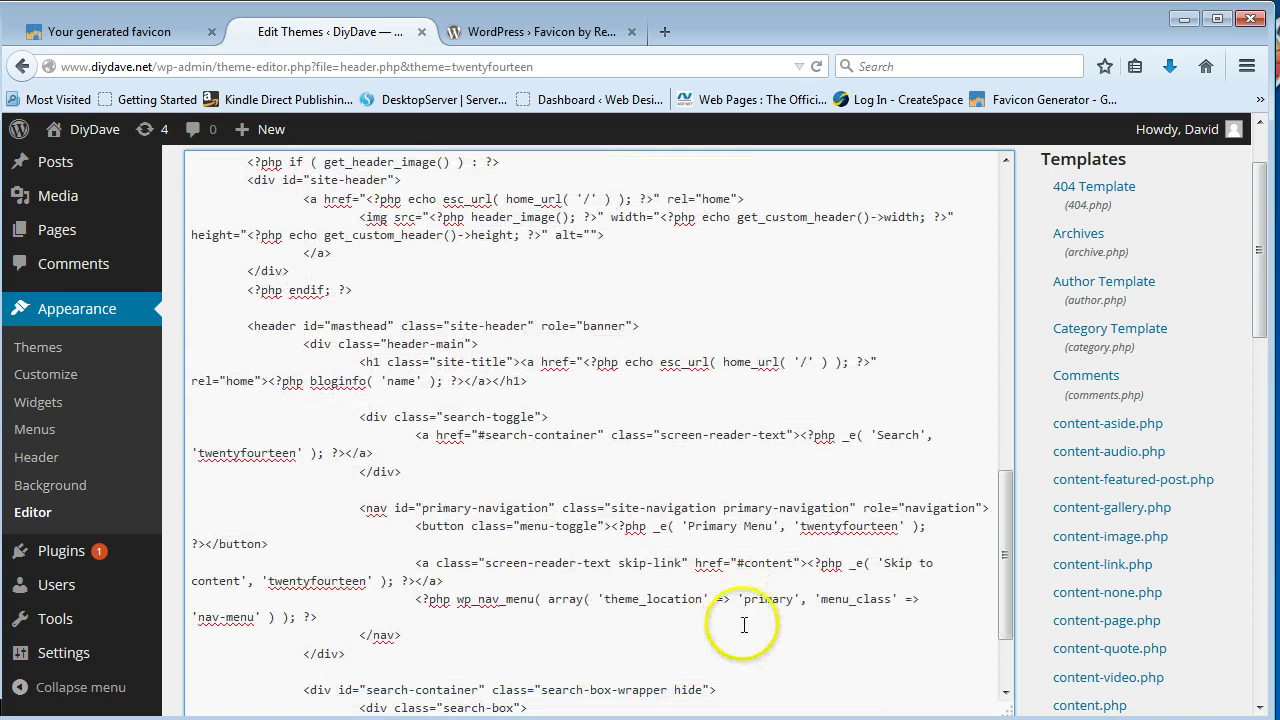
pyautogui.moveTo(1262, 312); pyautogui.dragTo(1263, 429)
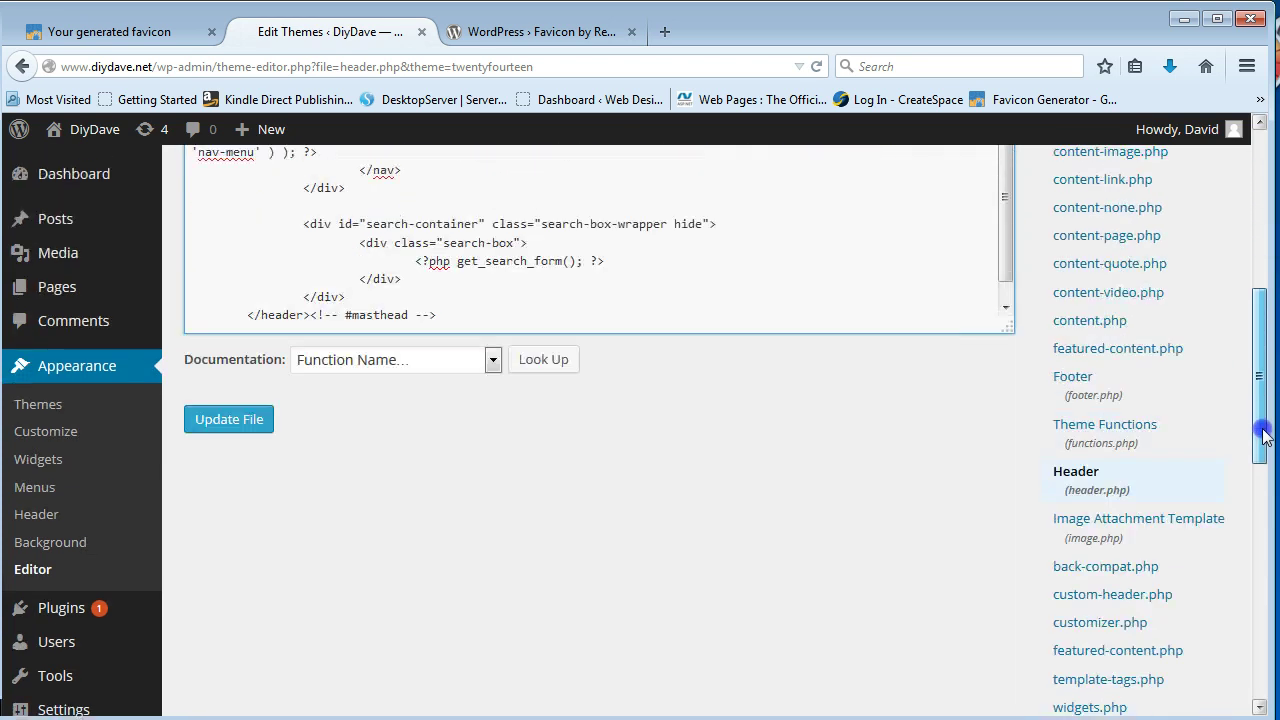
pyautogui.click(251, 433)
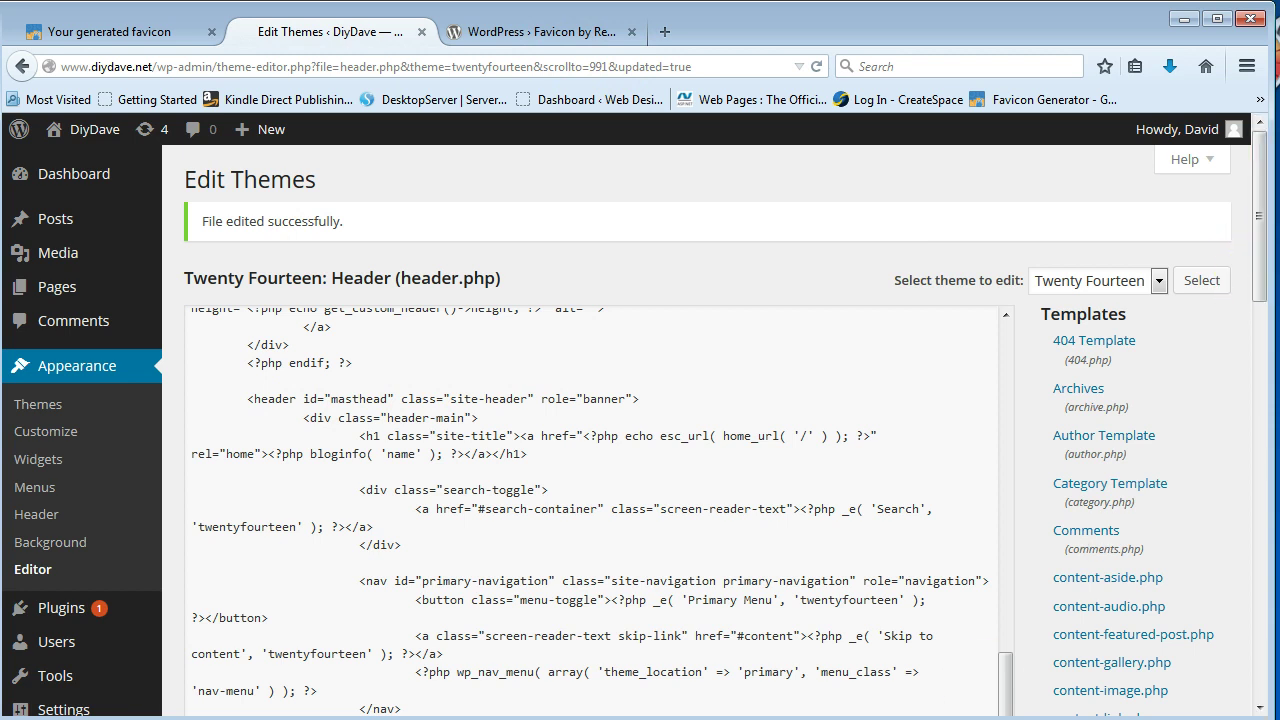
pyautogui.moveTo(824, 718)
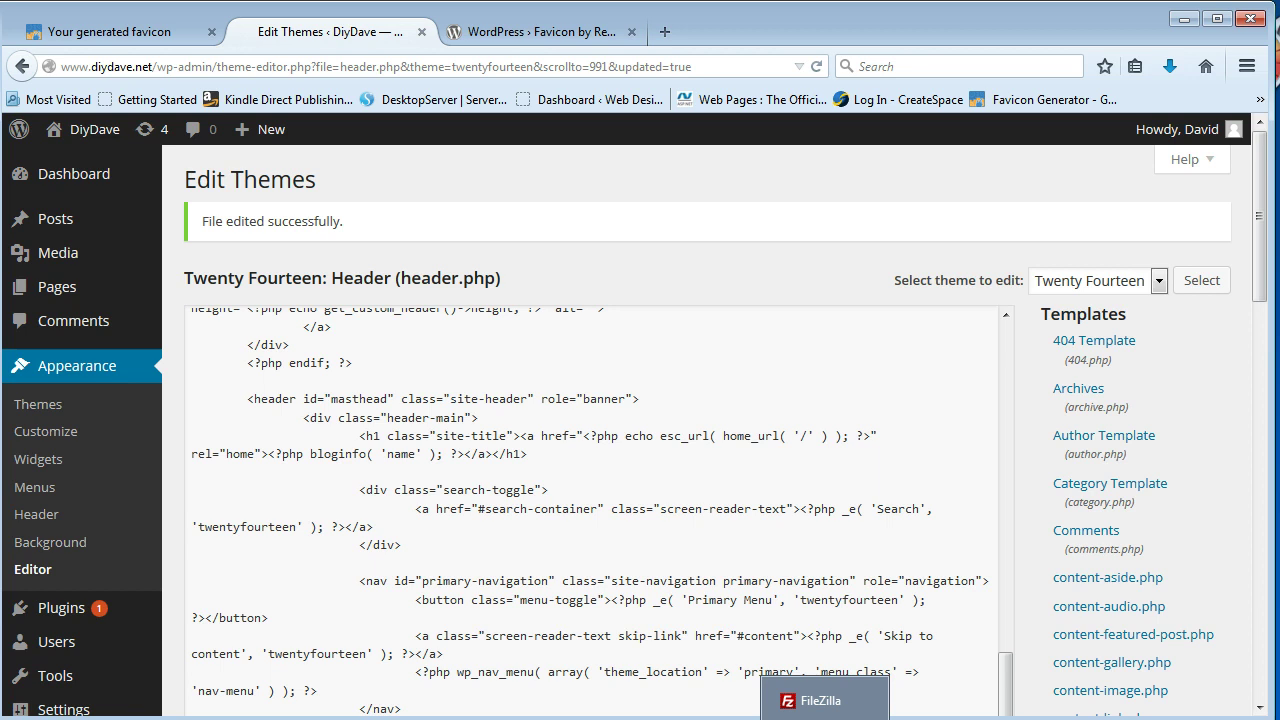
# Step: In FileZilla's local pane, open the Documents favicons folder to list its 23 files
pyautogui.click(824, 705)
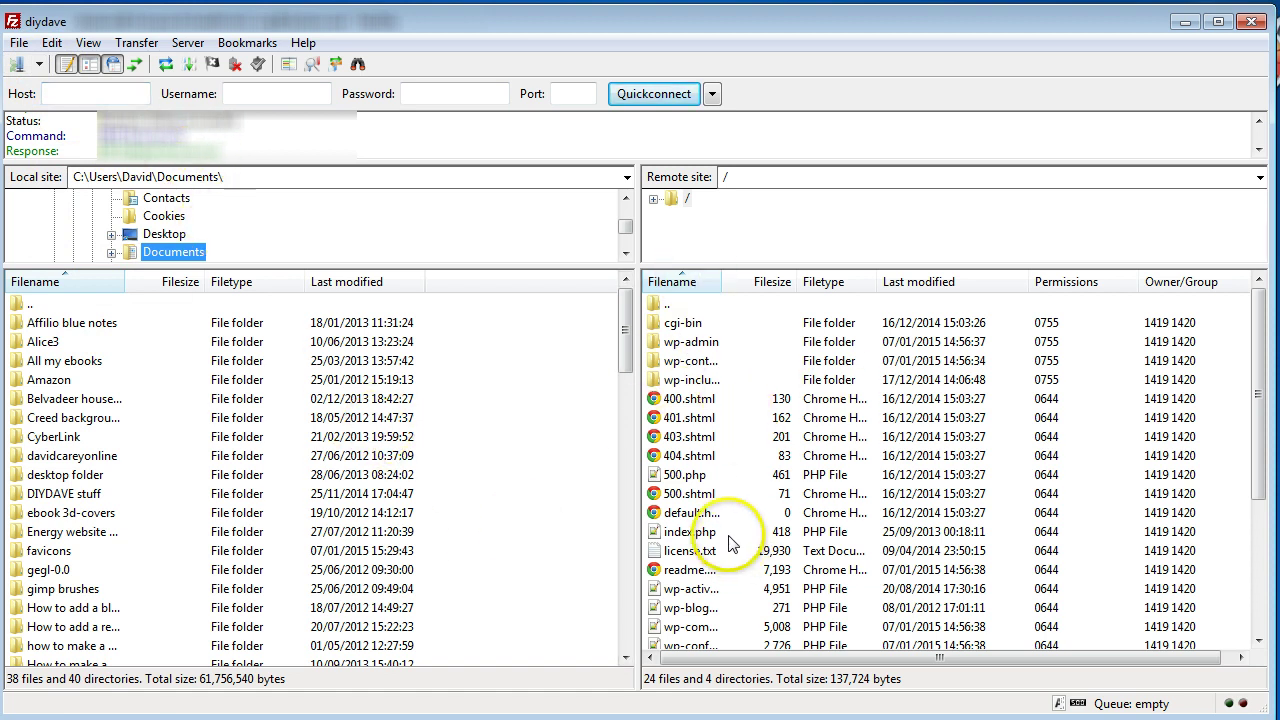
pyautogui.click(37, 560)
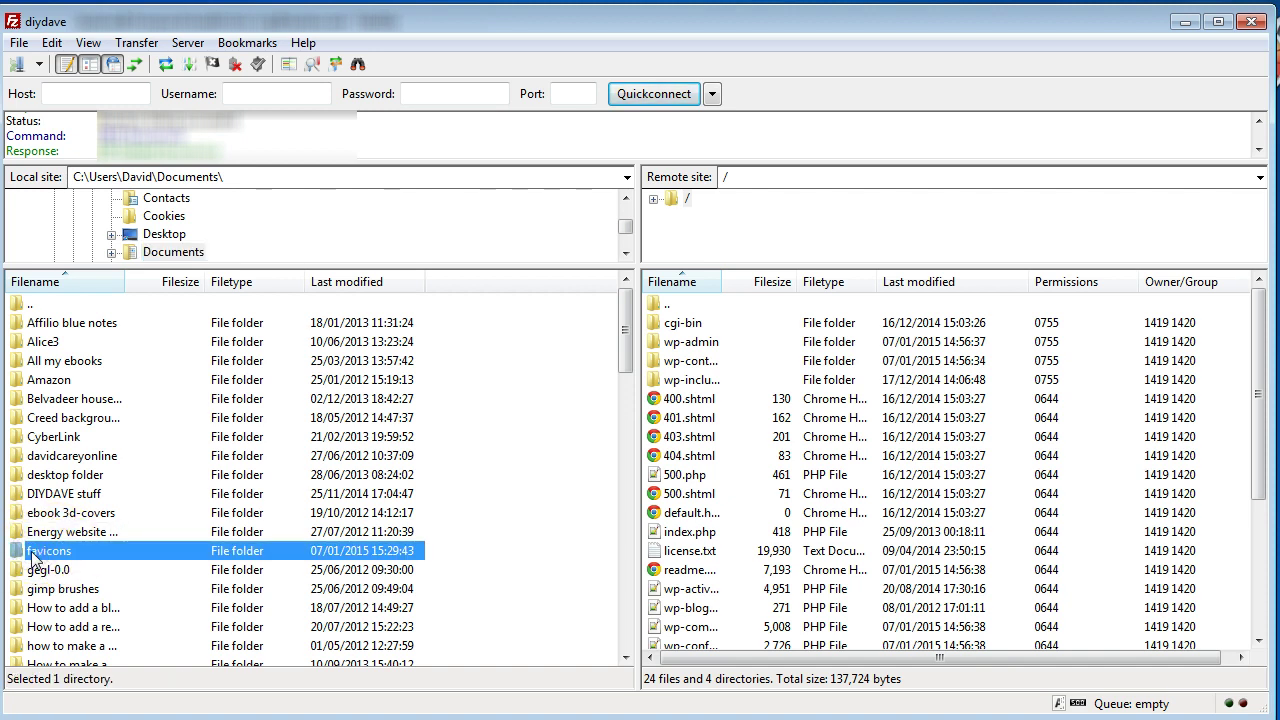
pyautogui.doubleClick(33, 561)
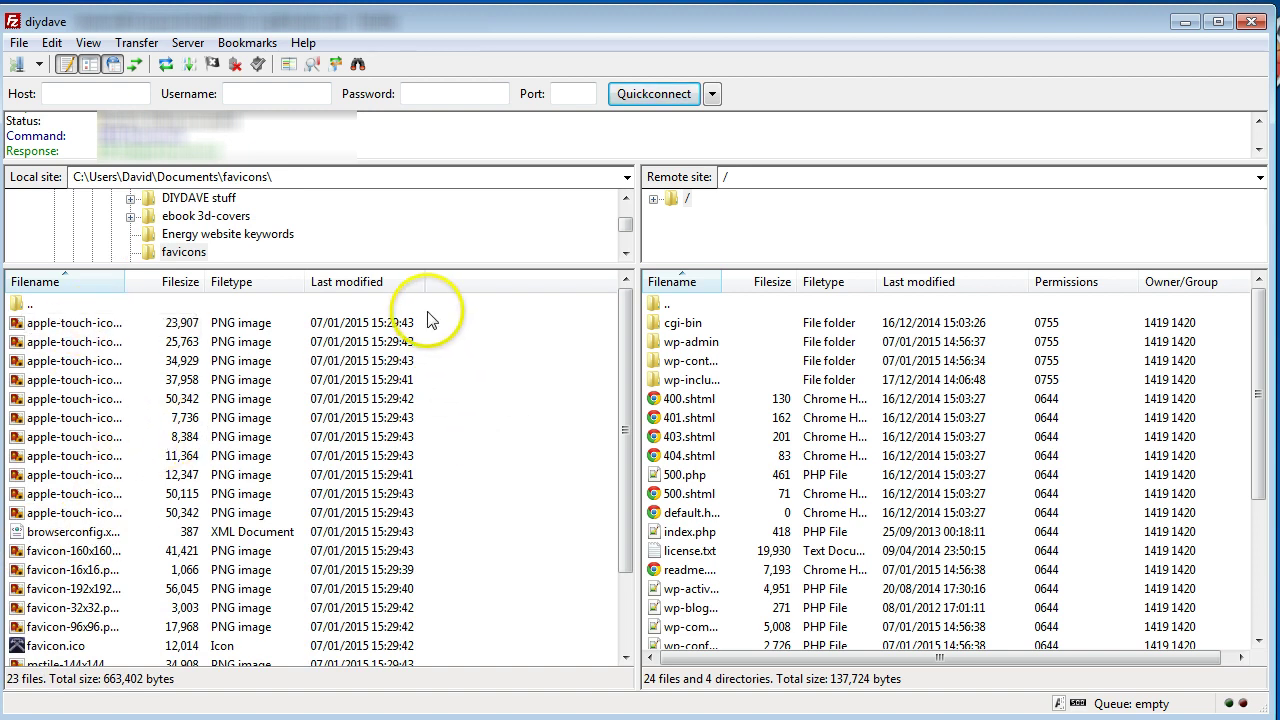
# Step: Upload all 23 selected favicon files into the site's root folder
pyautogui.moveTo(428, 318); pyautogui.dragTo(387, 670)
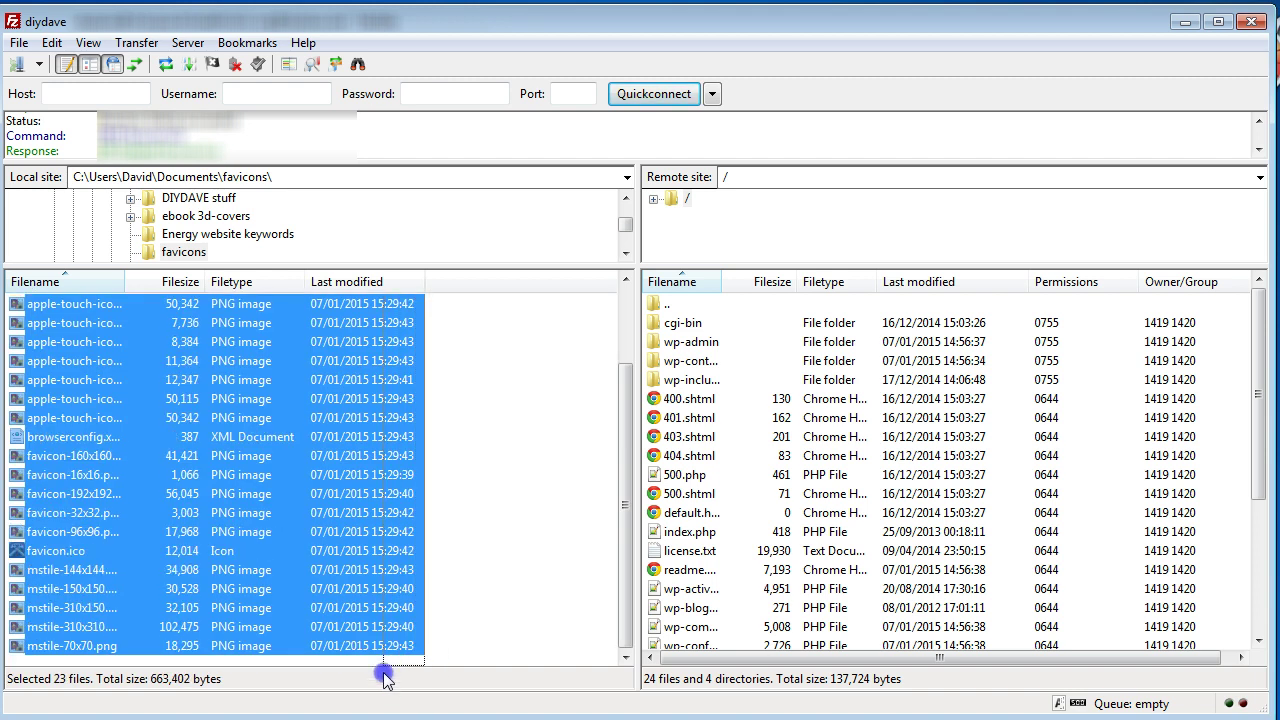
pyautogui.rightClick(239, 521)
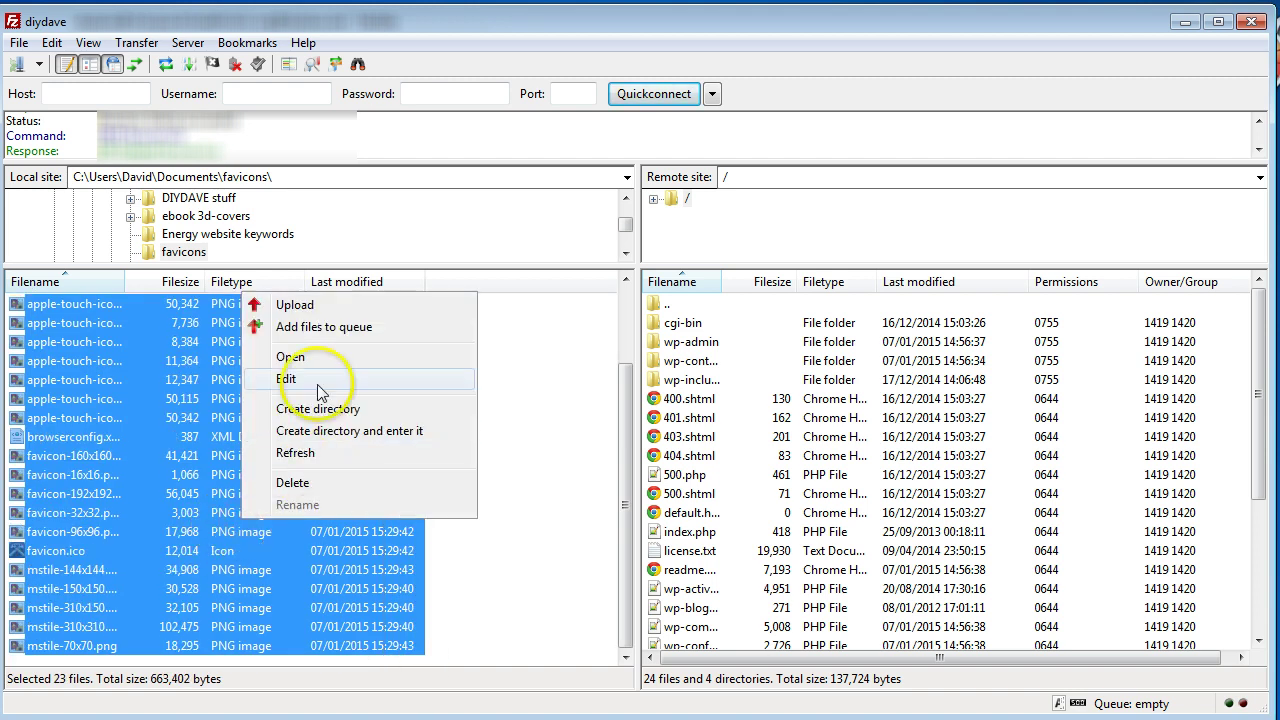
pyautogui.click(307, 308)
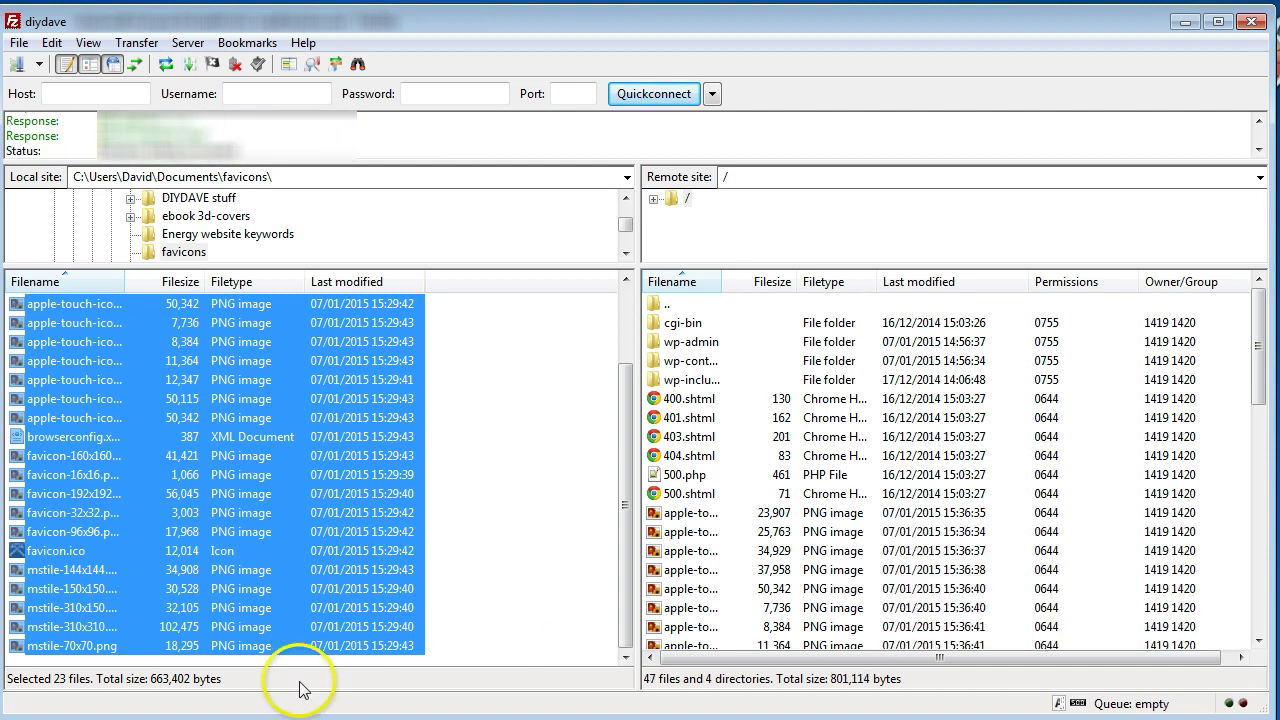
pyautogui.scroll(2, 215, 475)
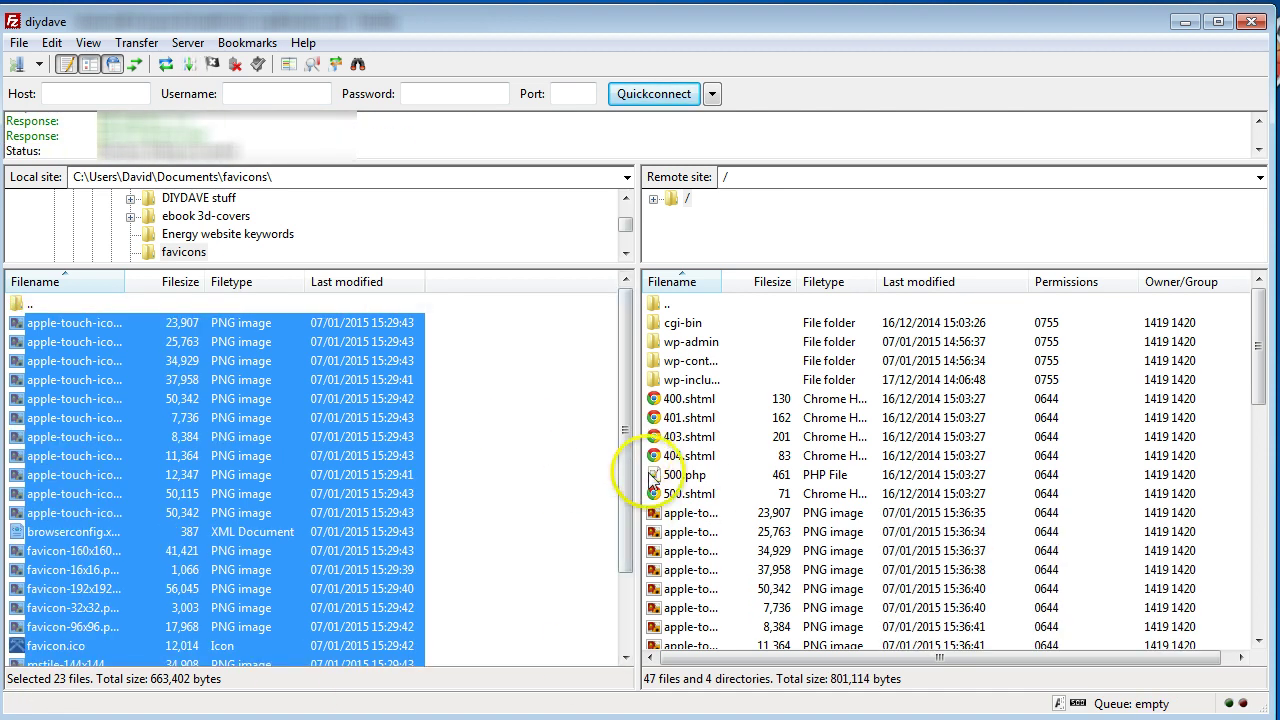
pyautogui.moveTo(1250, 371)
pyautogui.mouseDown()
pyautogui.moveTo(1256, 560)
pyautogui.moveTo(1256, 393)
pyautogui.mouseUp()
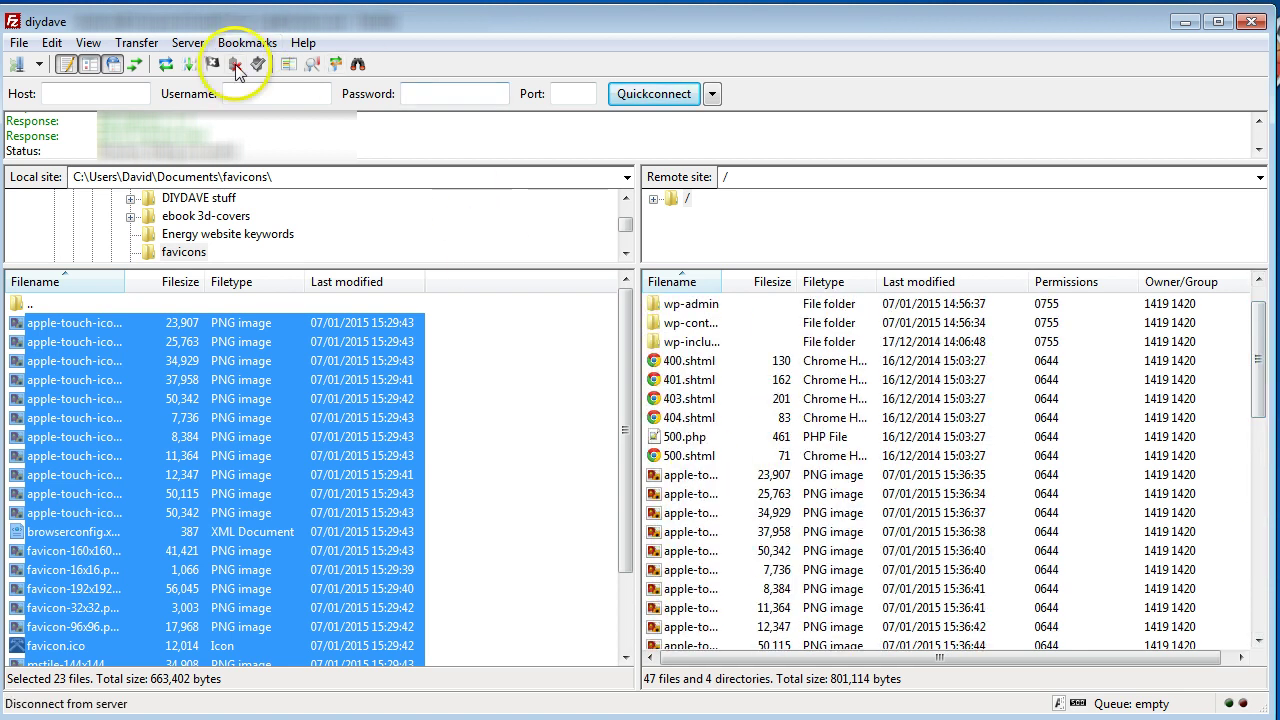
# Step: Disconnect FileZilla from the server and minimise its window
pyautogui.click(188, 43)
pyautogui.click(225, 117)
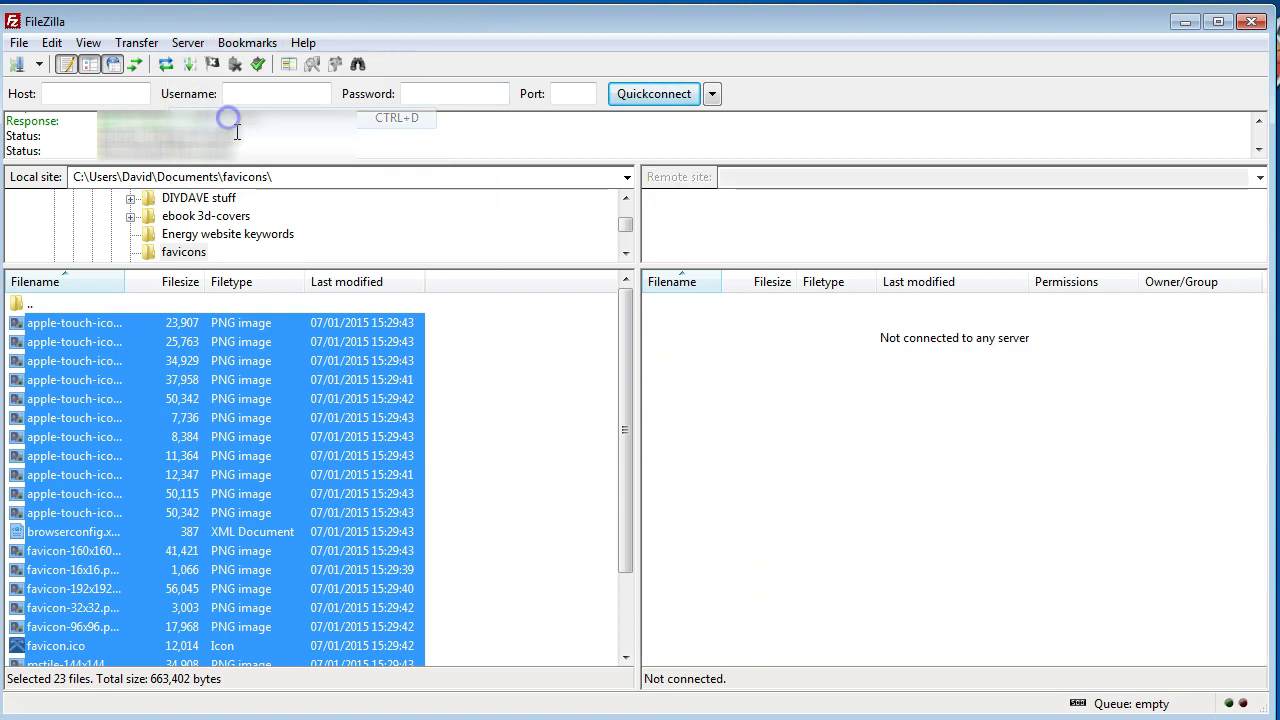
pyautogui.click(1183, 21)
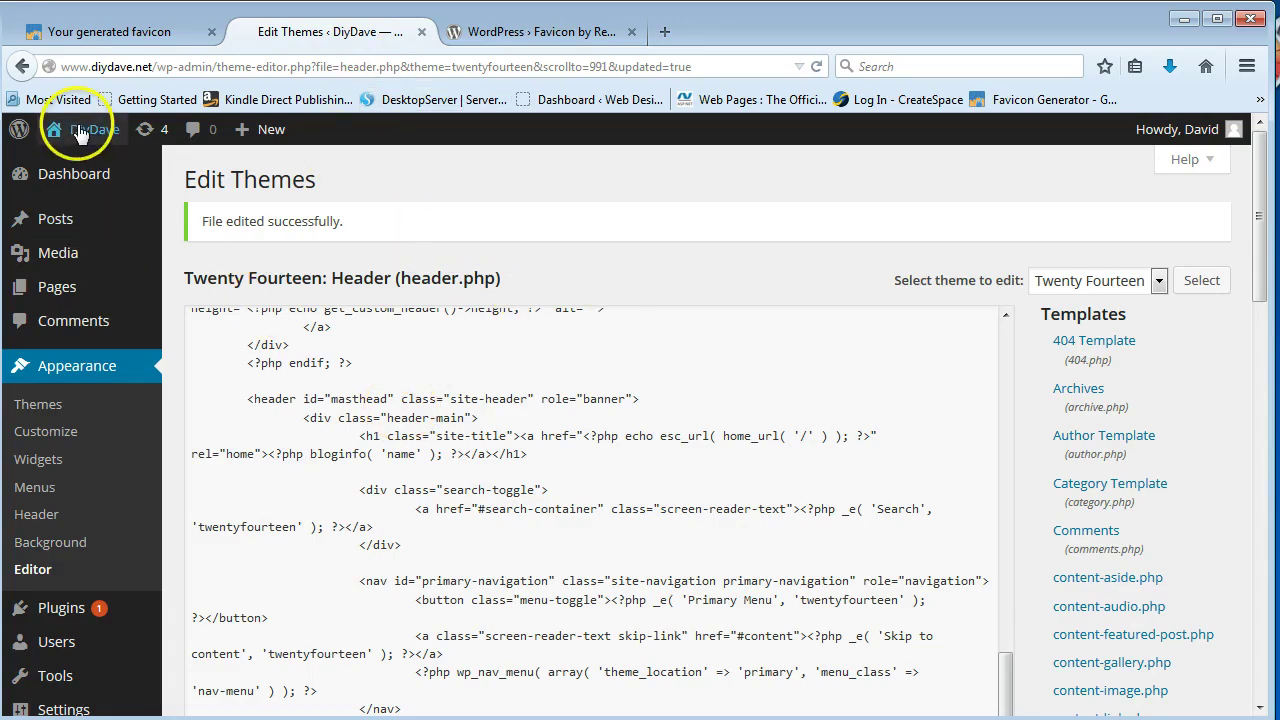
# Step: Visit the DiyDave site from the admin bar to see the crossed-hammers favicon in the tab
pyautogui.moveTo(95, 137)
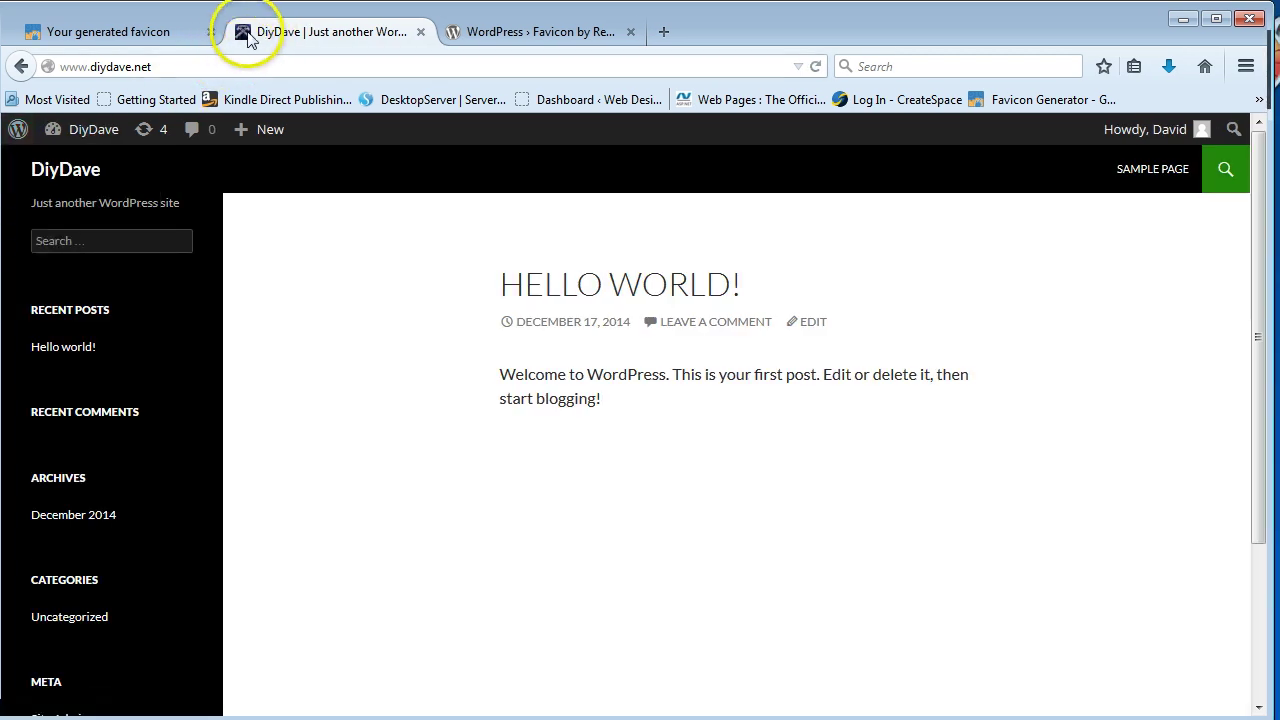
pyautogui.click(354, 463)
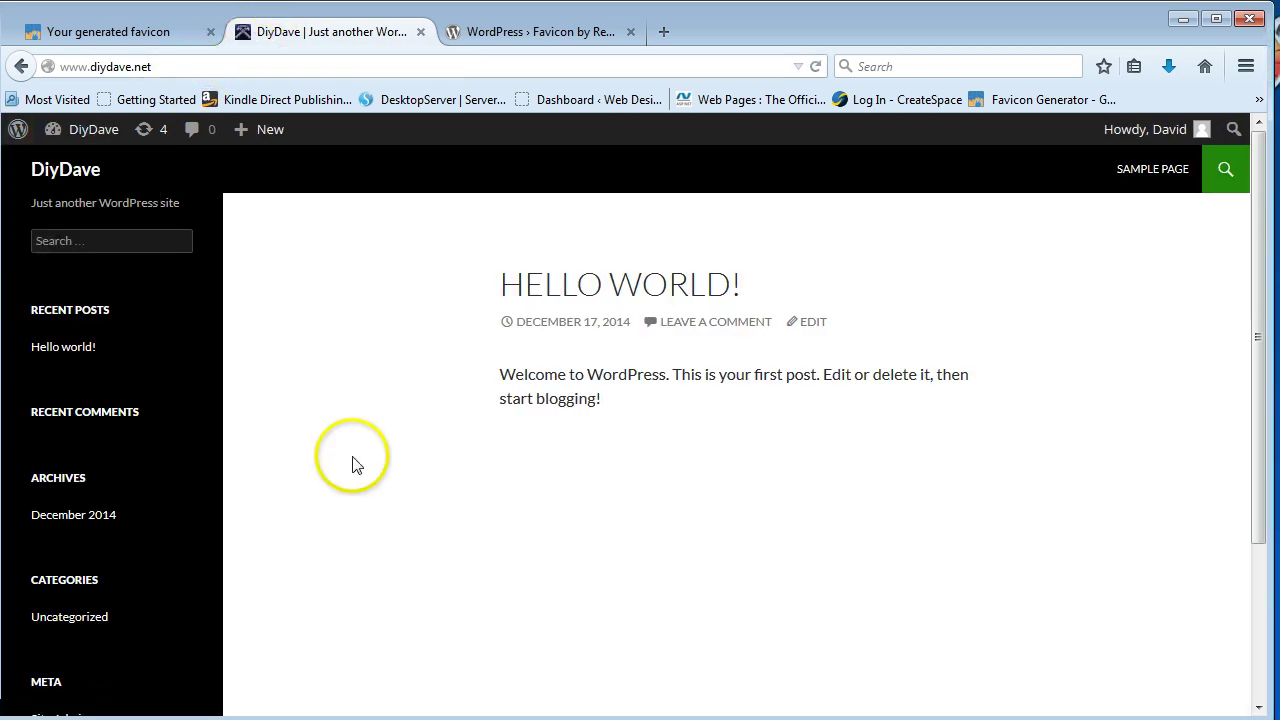